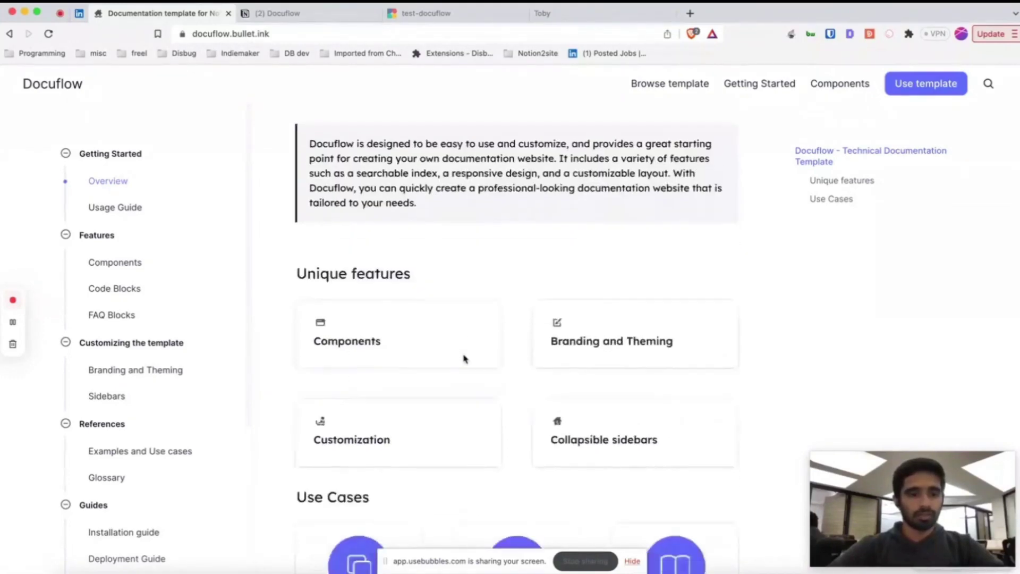
Switch to the Notion Docuflow tab and browse the category-grouped Pages List table.
scroll(296, 179, up, 20)
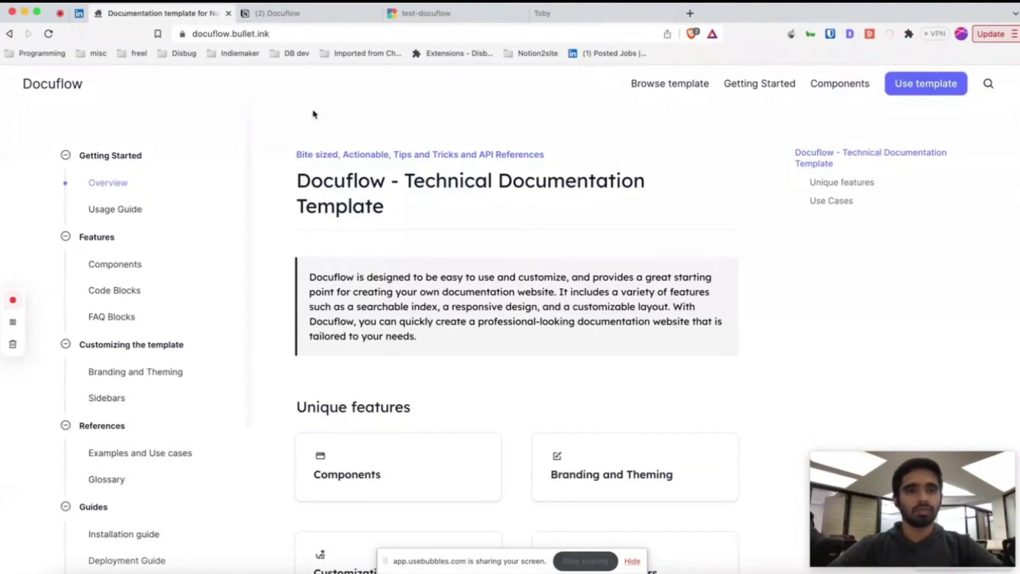
scroll(328, 234, down, 15)
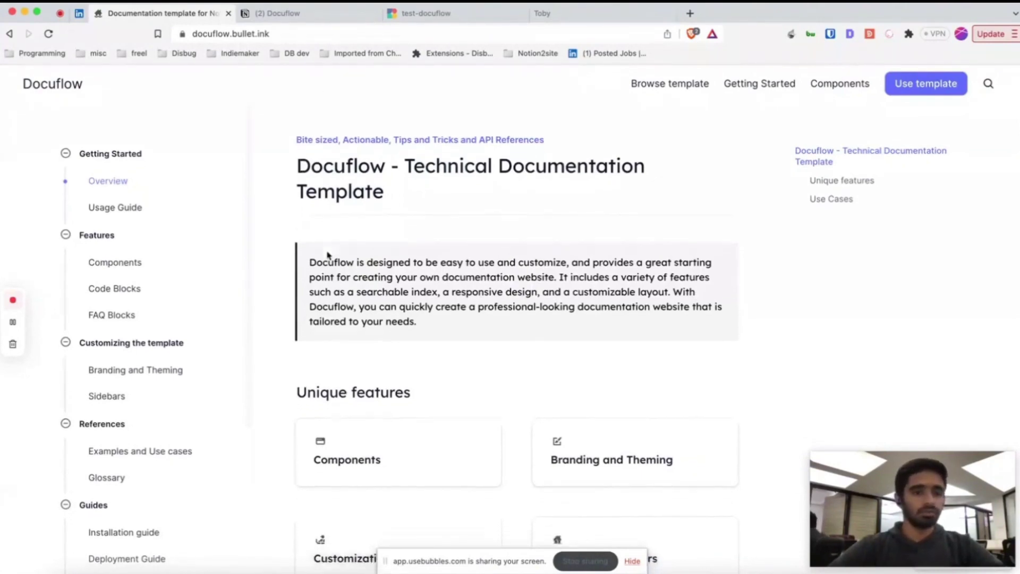
scroll(325, 255, up, 15)
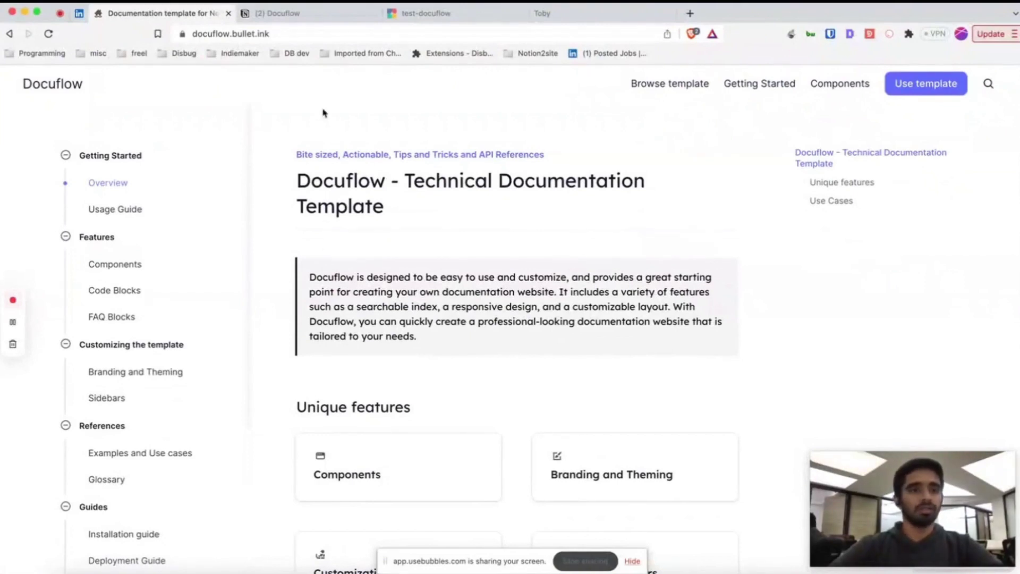
click(317, 14)
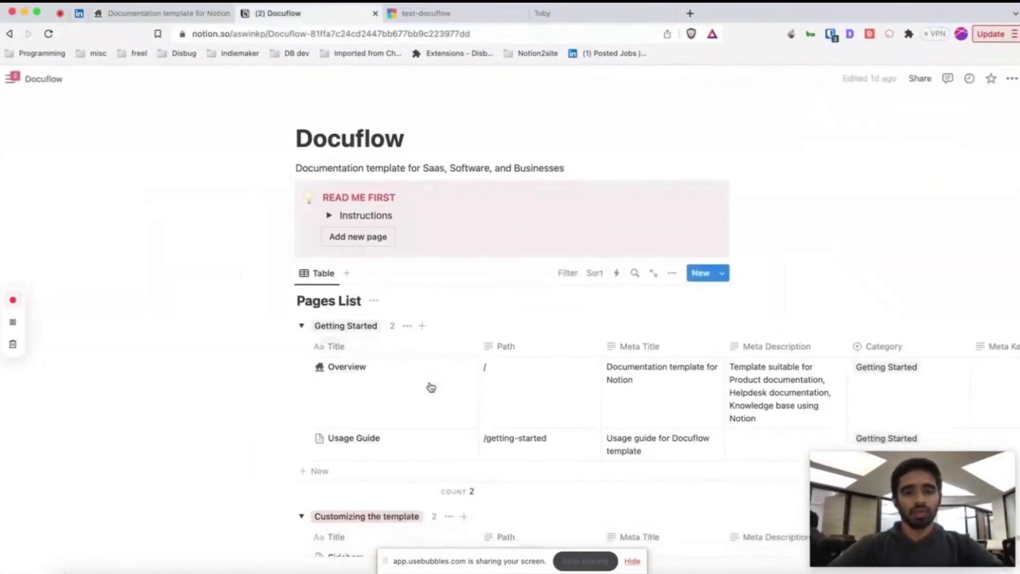
scroll(431, 388, down, 12)
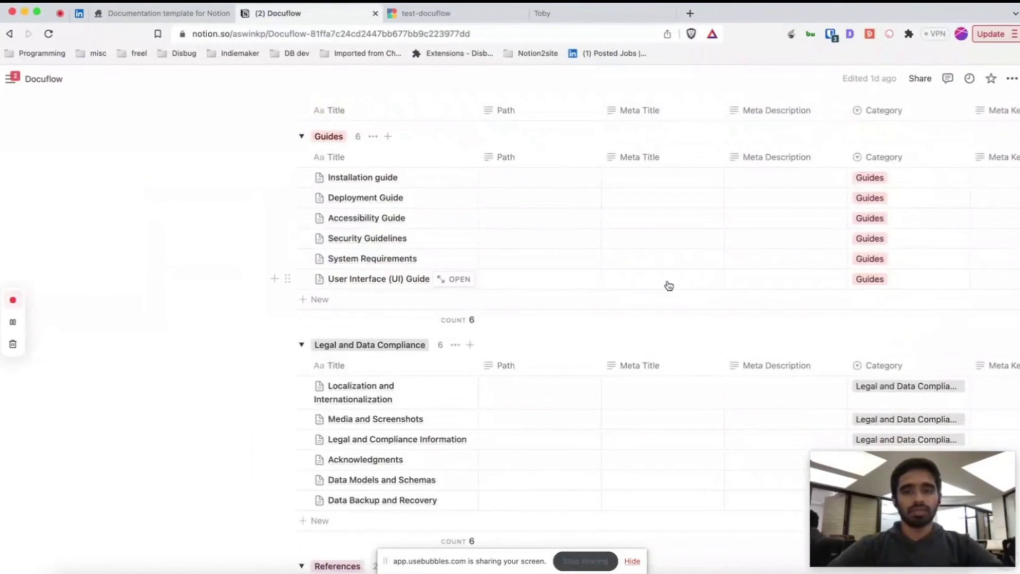
scroll(669, 285, up, 10)
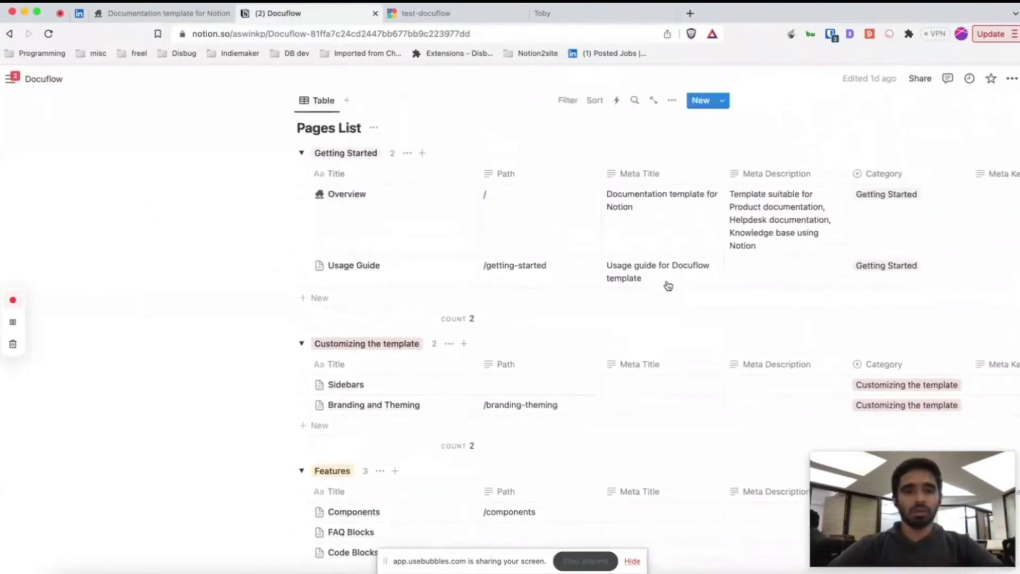
scroll(669, 286, up, 2)
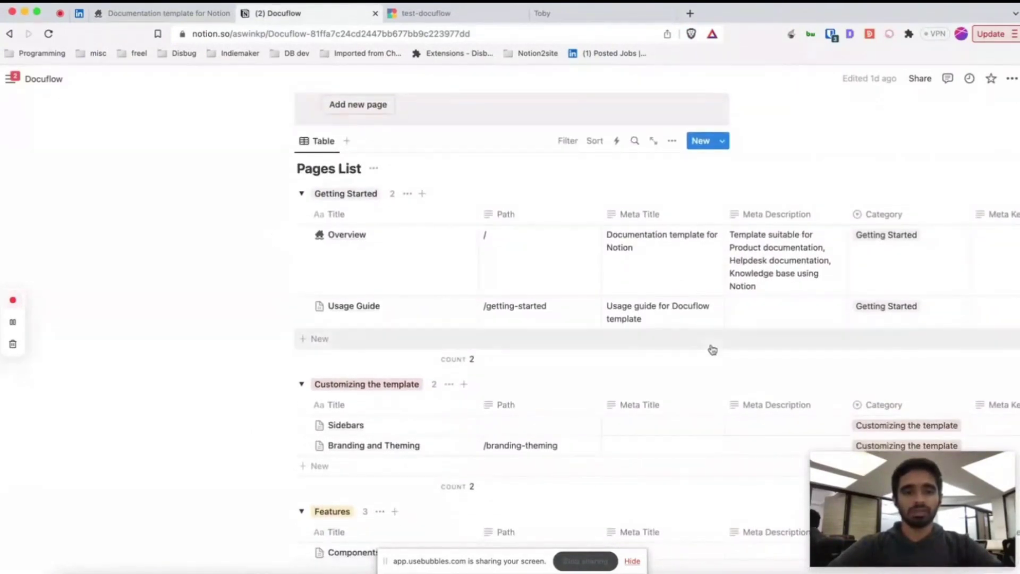
scroll(711, 350, right, 6)
scroll(713, 349, left, 6)
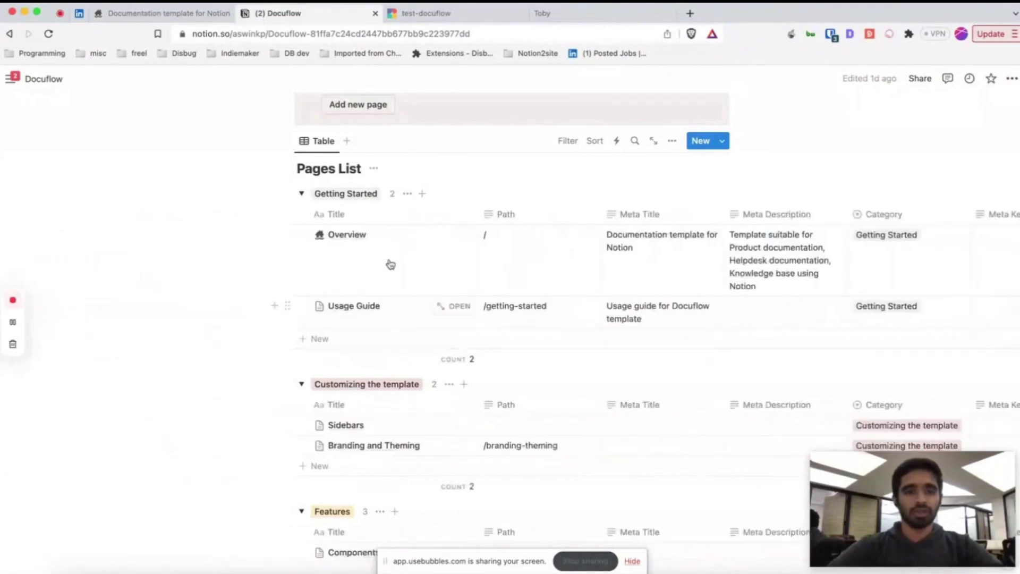
scroll(467, 463, down, 10)
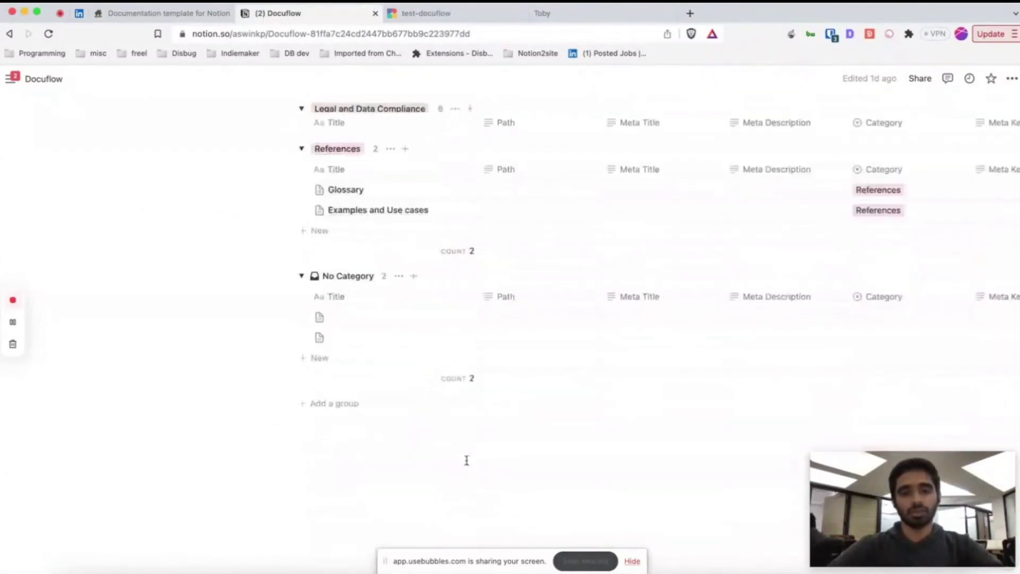
scroll(467, 465, up, 8)
scroll(468, 465, up, 3)
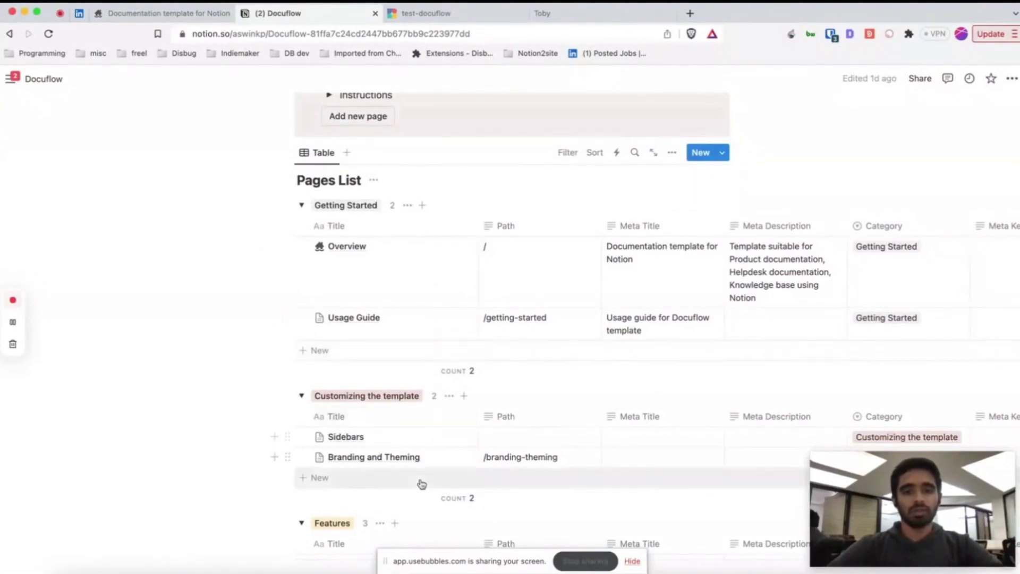
scroll(420, 479, down, 10)
scroll(420, 479, up, 10)
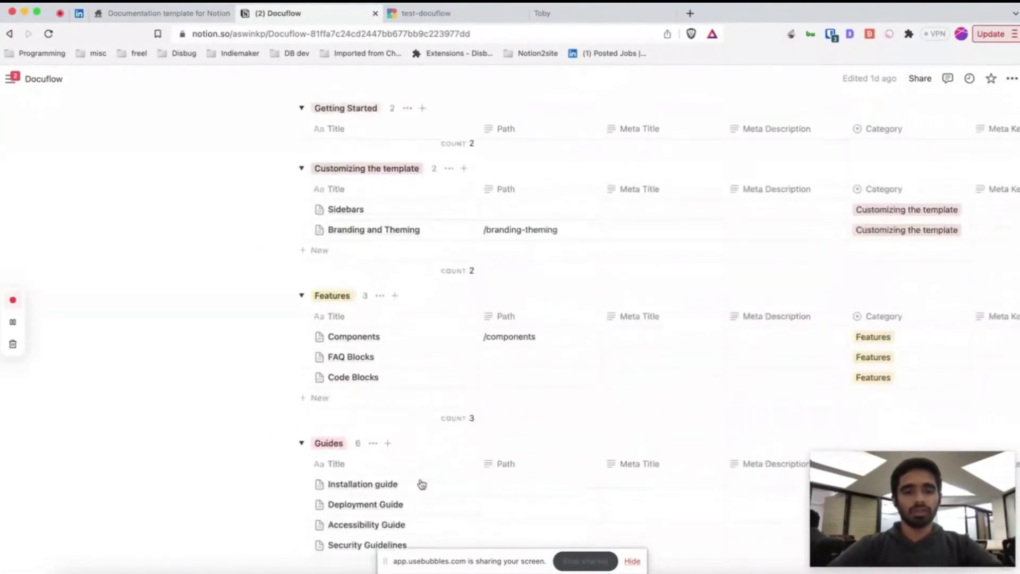
scroll(448, 240, up, 3)
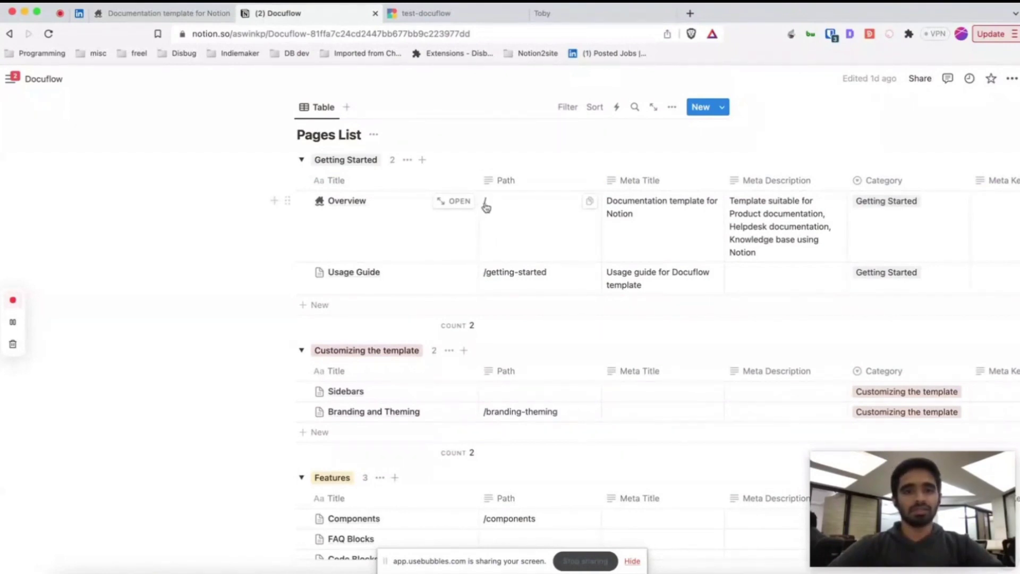
Open the Overview entry as a full page, then the Usage Guide page from its list.
click(456, 202)
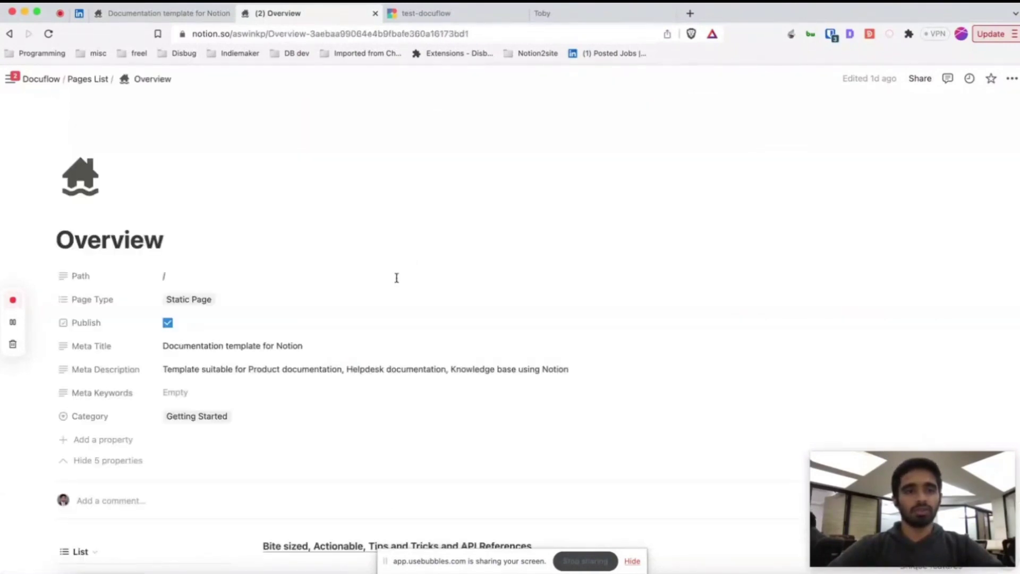
scroll(290, 151, down, 8)
scroll(160, 176, up, 5)
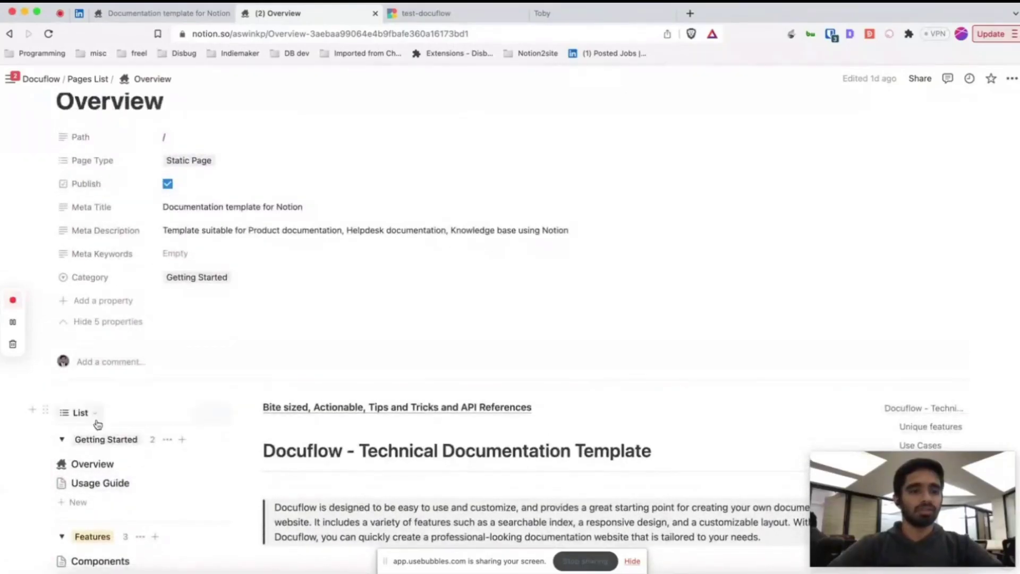
click(94, 486)
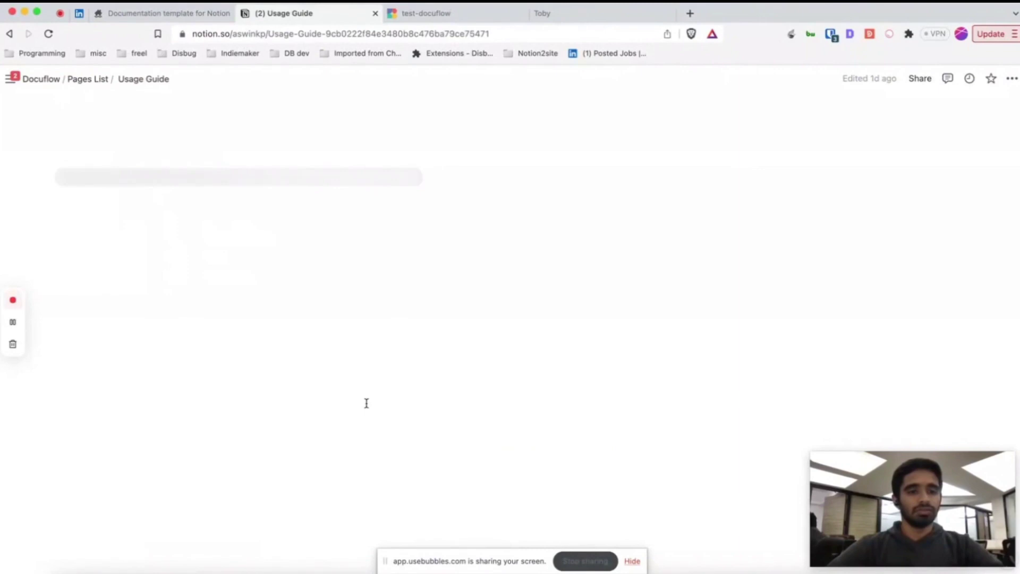
scroll(366, 403, down, 10)
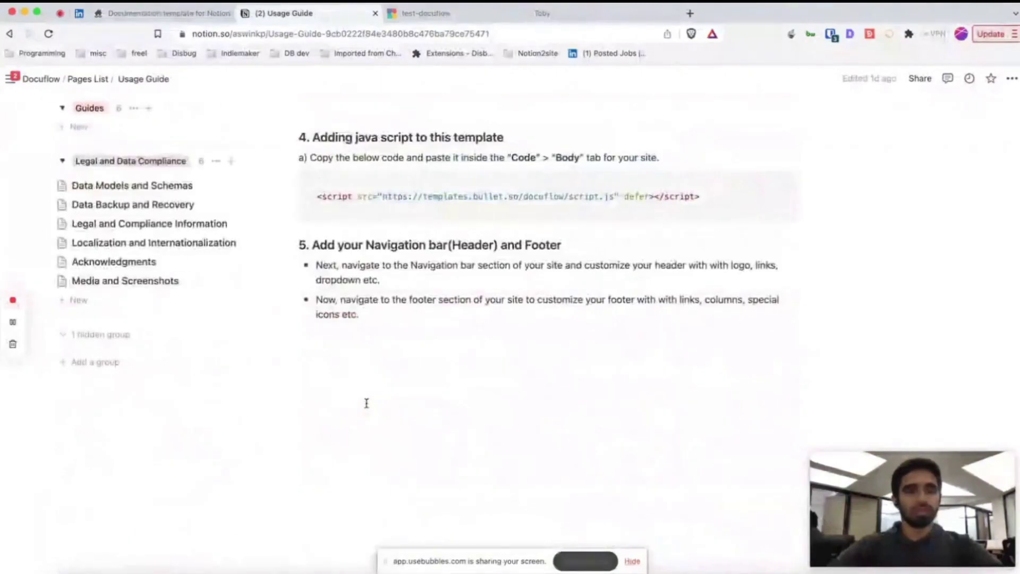
scroll(371, 405, up, 7)
Compare with the Usage Guide page on the published Docuflow site, then return to Notion.
click(165, 21)
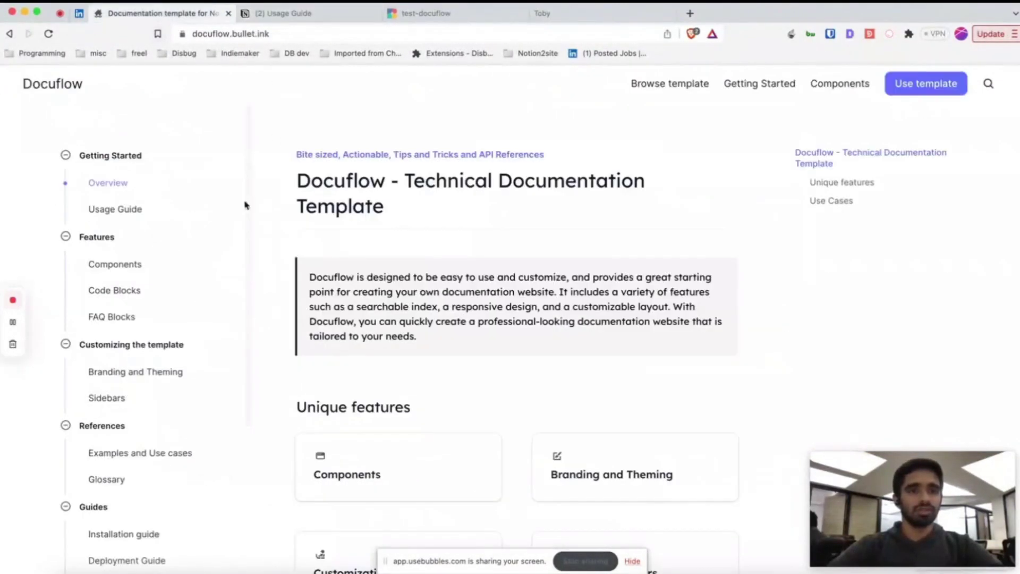
click(117, 207)
click(281, 14)
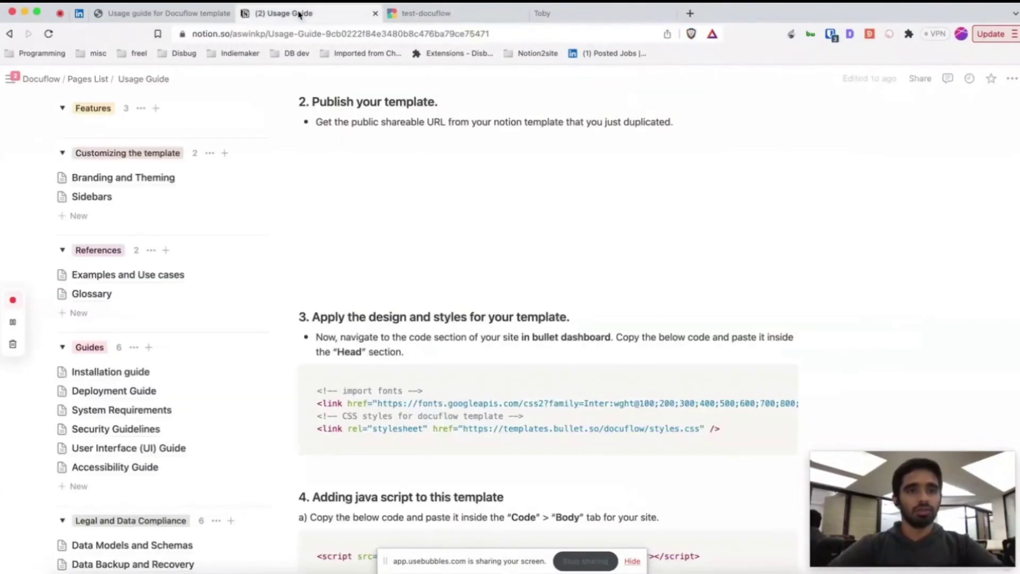
scroll(386, 358, up, 10)
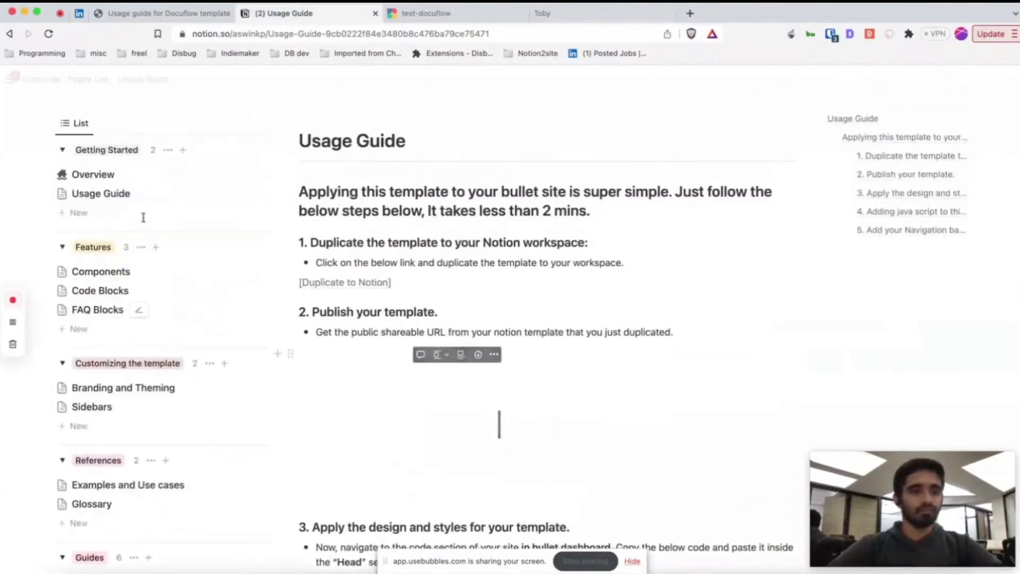
Return to the Docuflow Pages List and leave the FAQ Blocks Path empty after trying /faq-blocks.
click(41, 78)
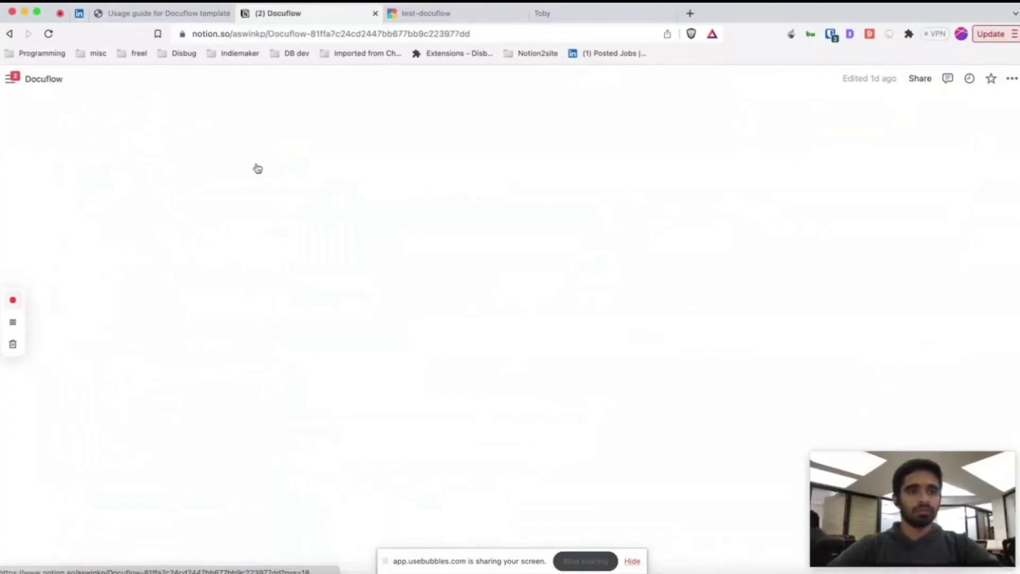
scroll(389, 401, down, 8)
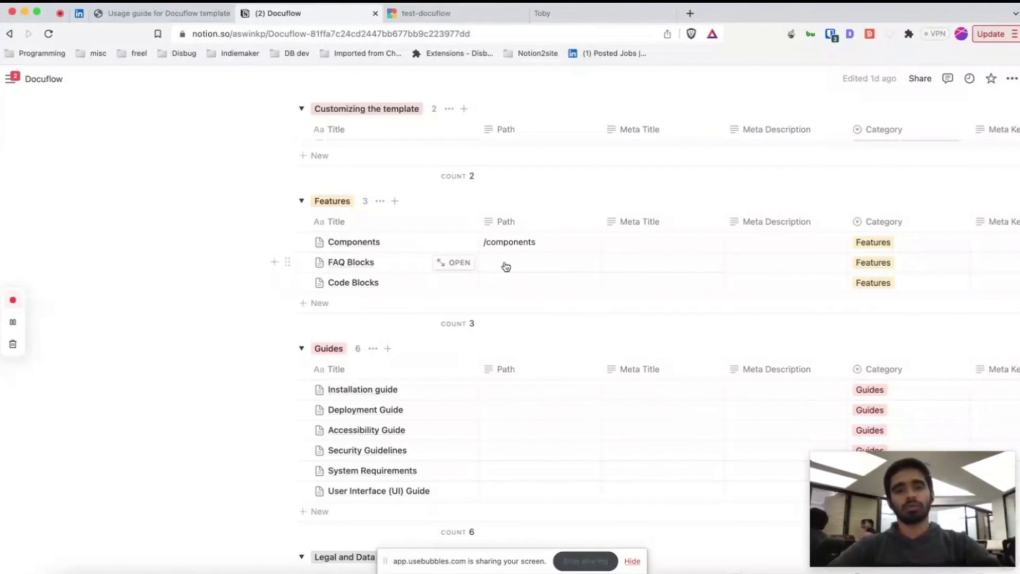
click(505, 265)
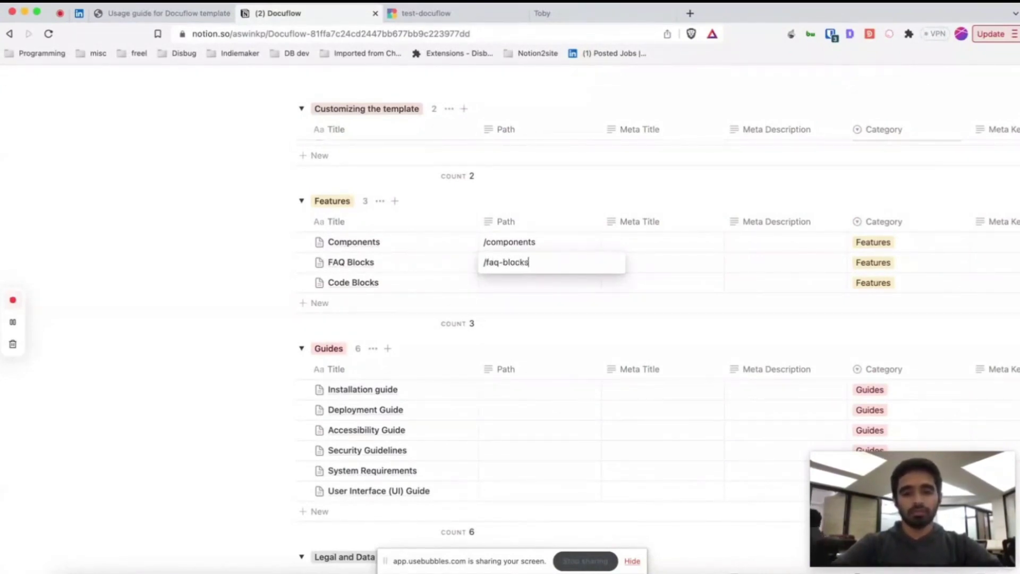
key(BackSpace)
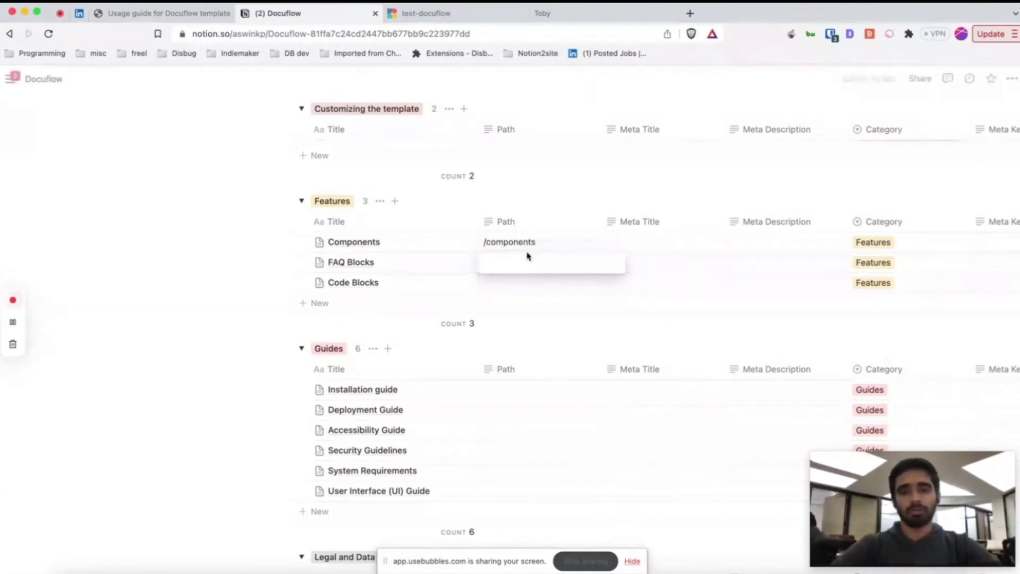
key(Escape)
scroll(513, 319, up, 6)
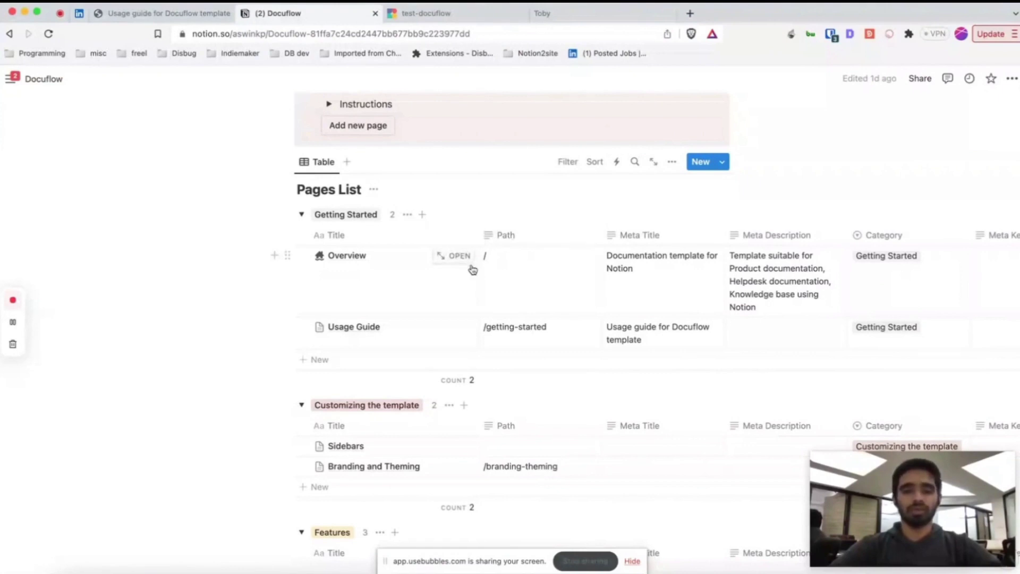
Untick and then re-tick the Publish checkbox on the Usage Guide row.
scroll(490, 259, down, 4)
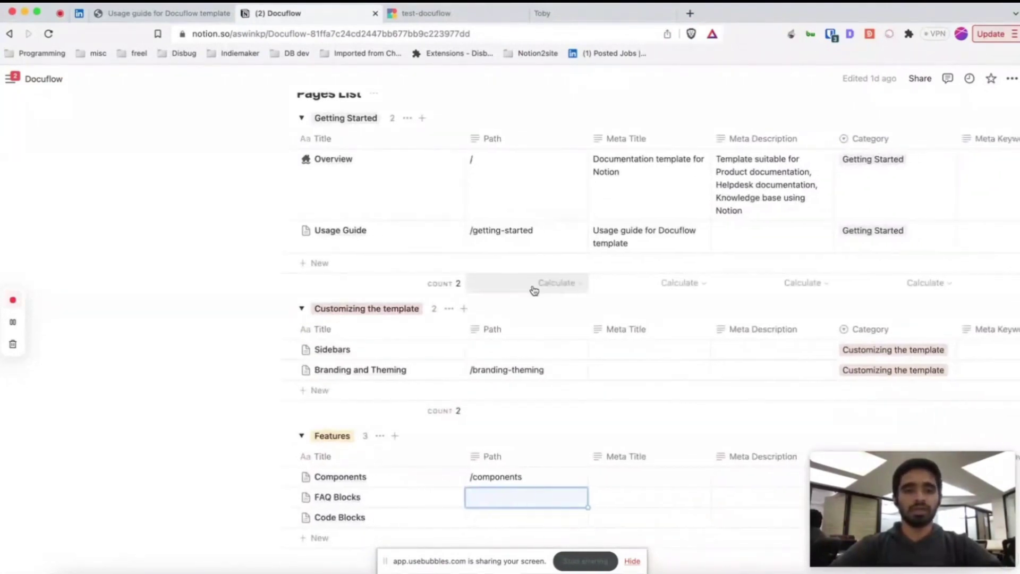
scroll(533, 289, right, 5)
scroll(481, 445, down, 10)
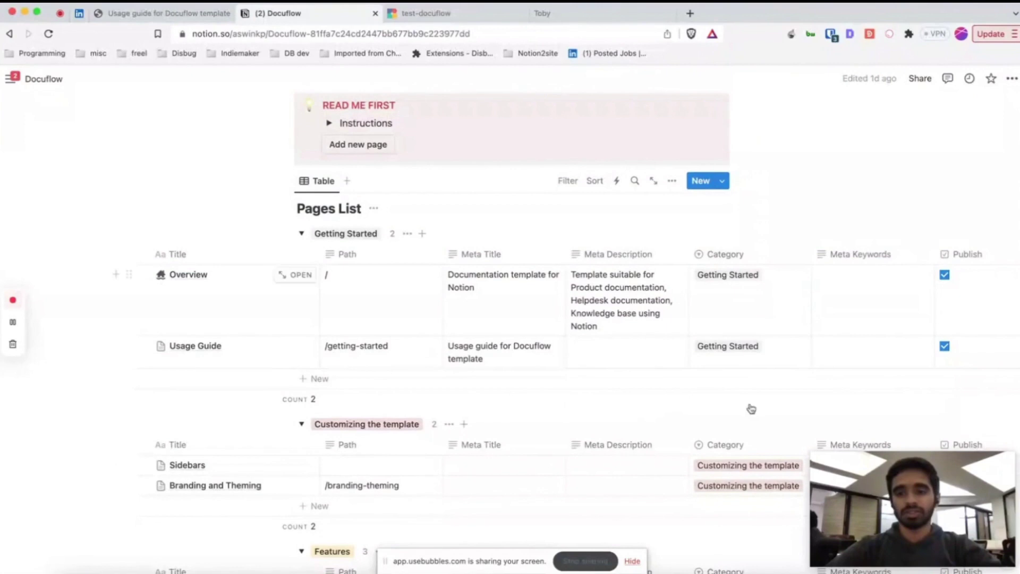
scroll(731, 501, down, 8)
scroll(731, 502, up, 15)
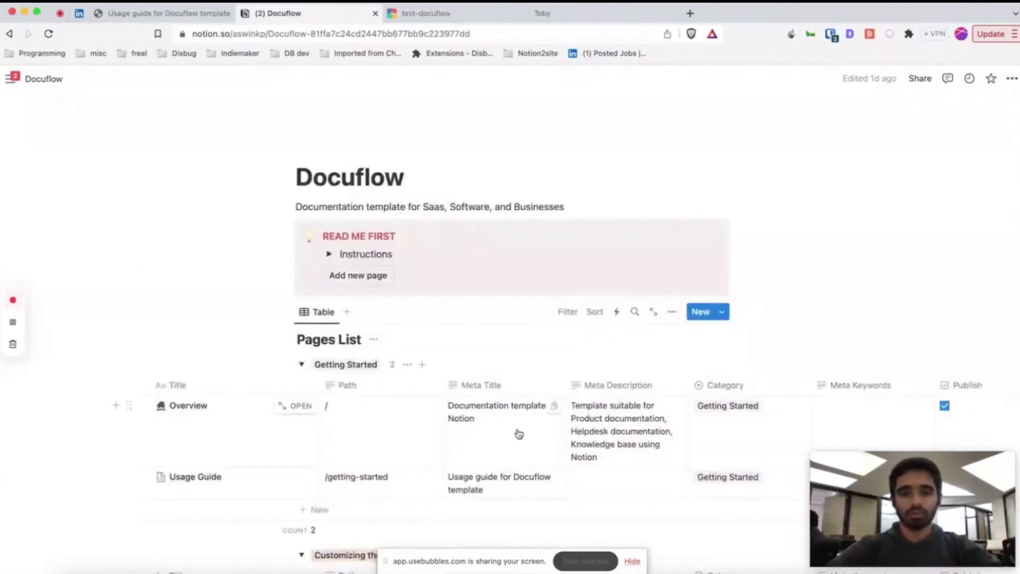
scroll(626, 432, down, 5)
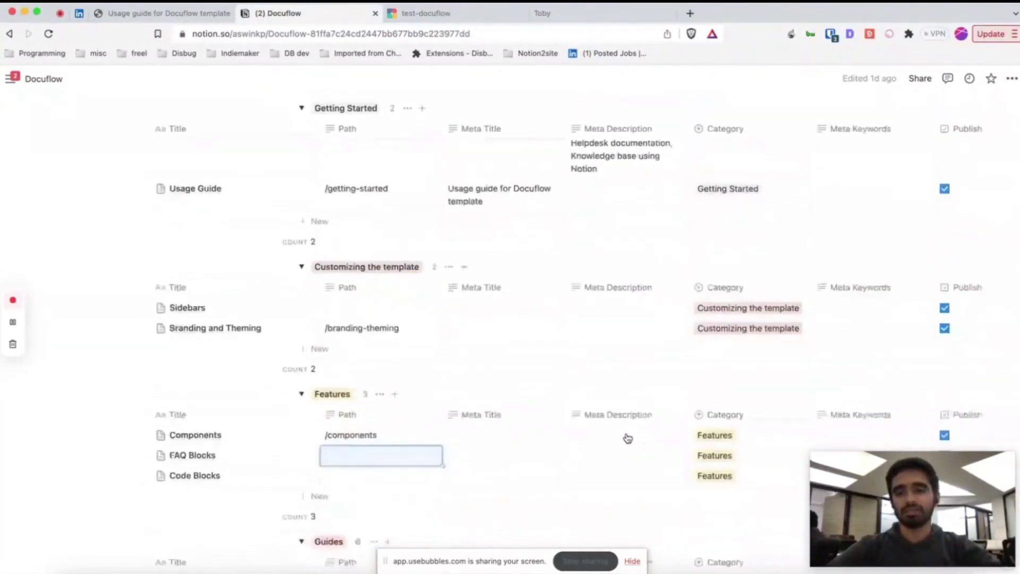
scroll(627, 433, up, 4)
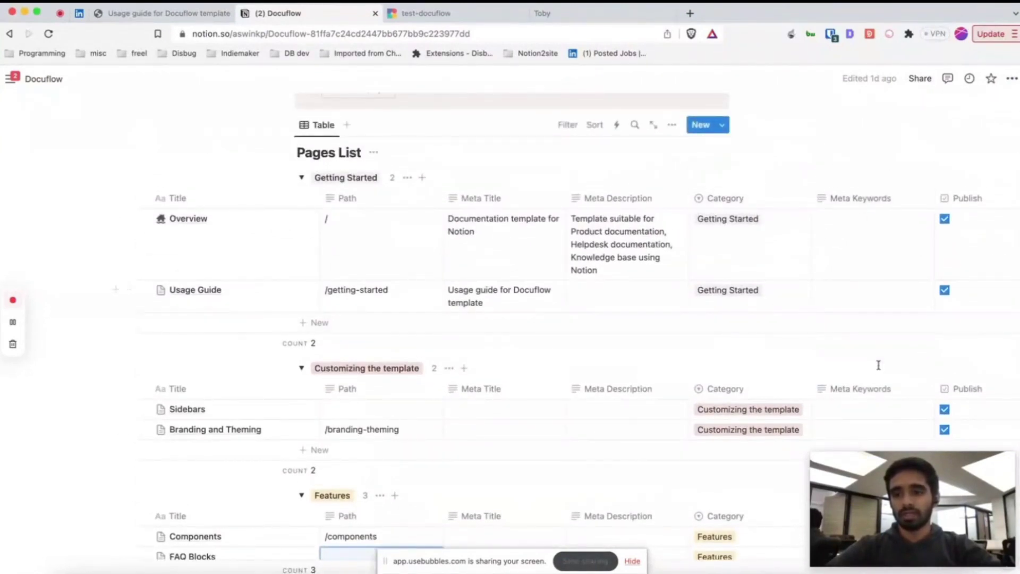
scroll(866, 269, down, 1)
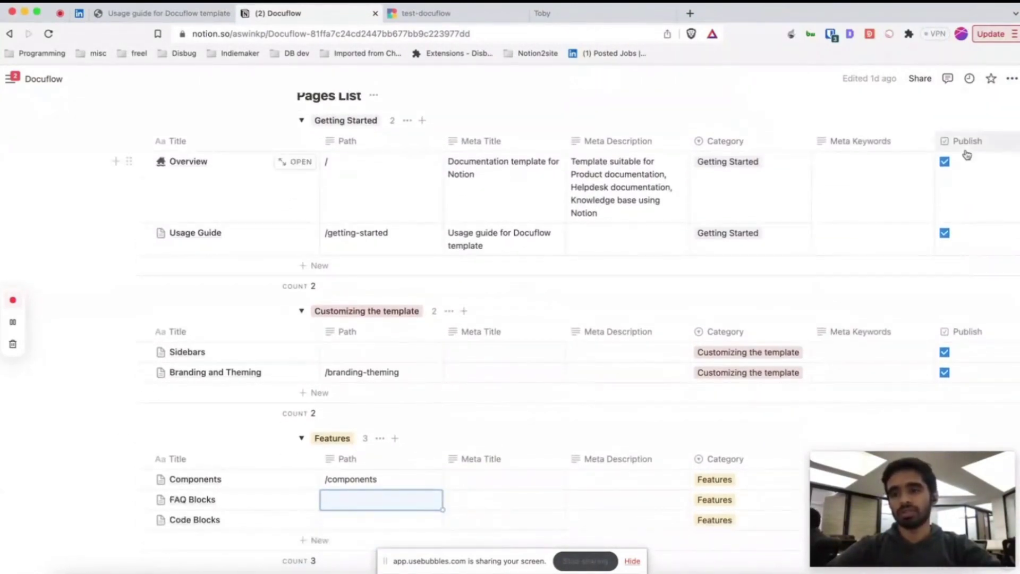
click(945, 234)
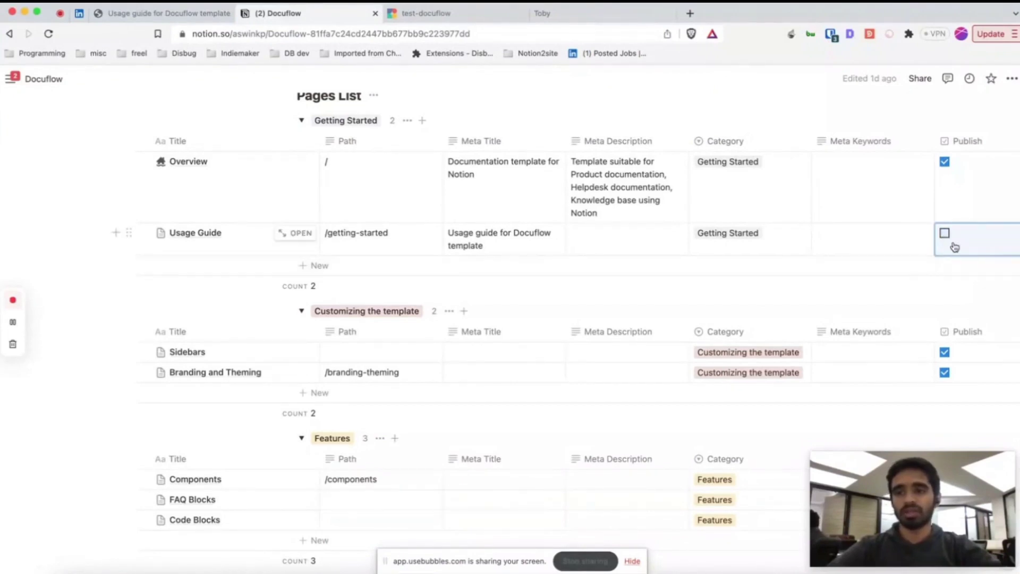
scroll(951, 246, right, 5)
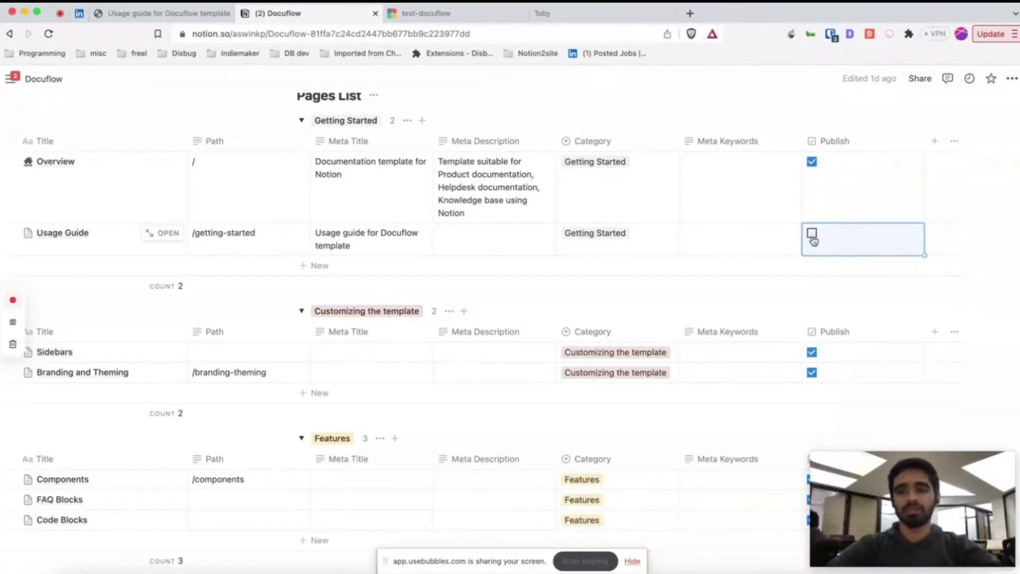
click(812, 234)
scroll(595, 264, up, 3)
scroll(598, 264, left, 5)
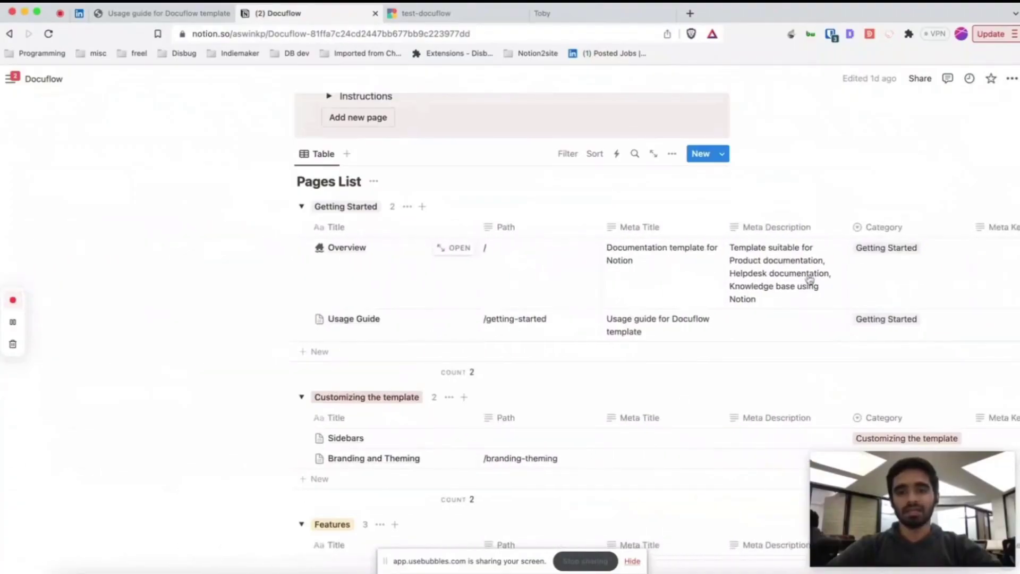
scroll(850, 274, up, 1)
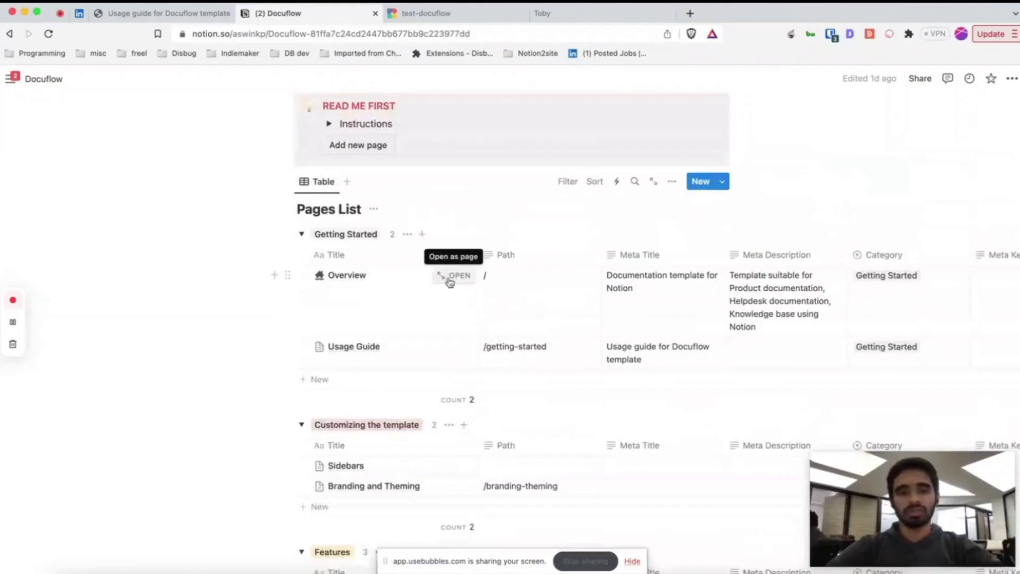
Open the Overview entry as a page and review its features gallery and grouped page list.
click(450, 278)
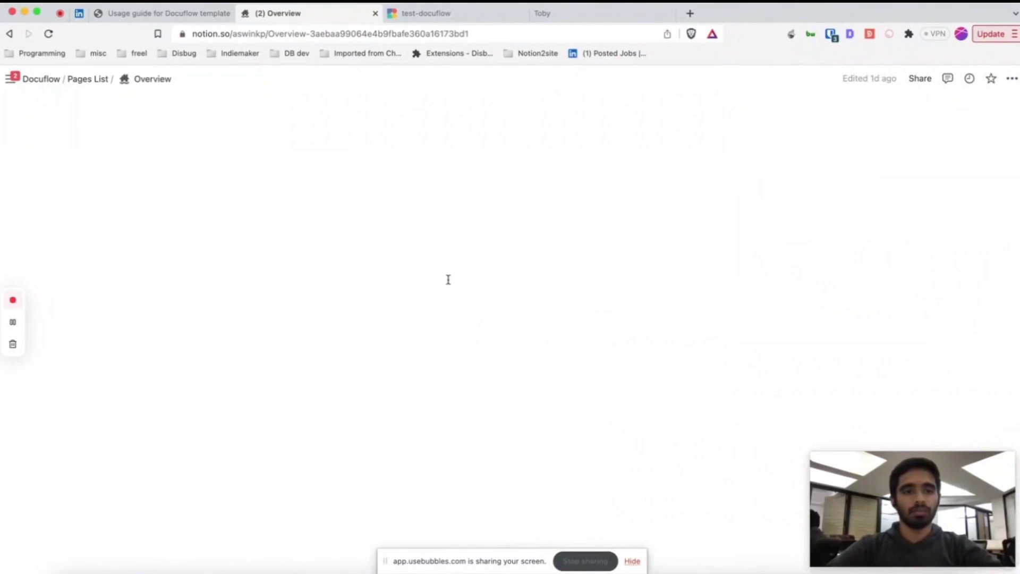
scroll(372, 312, down, 7)
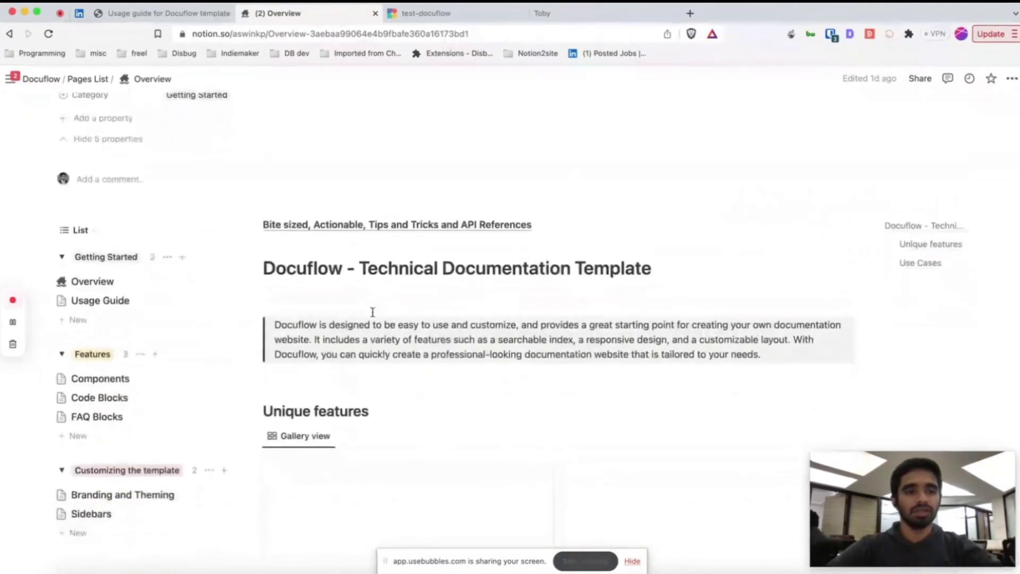
scroll(142, 409, down, 3)
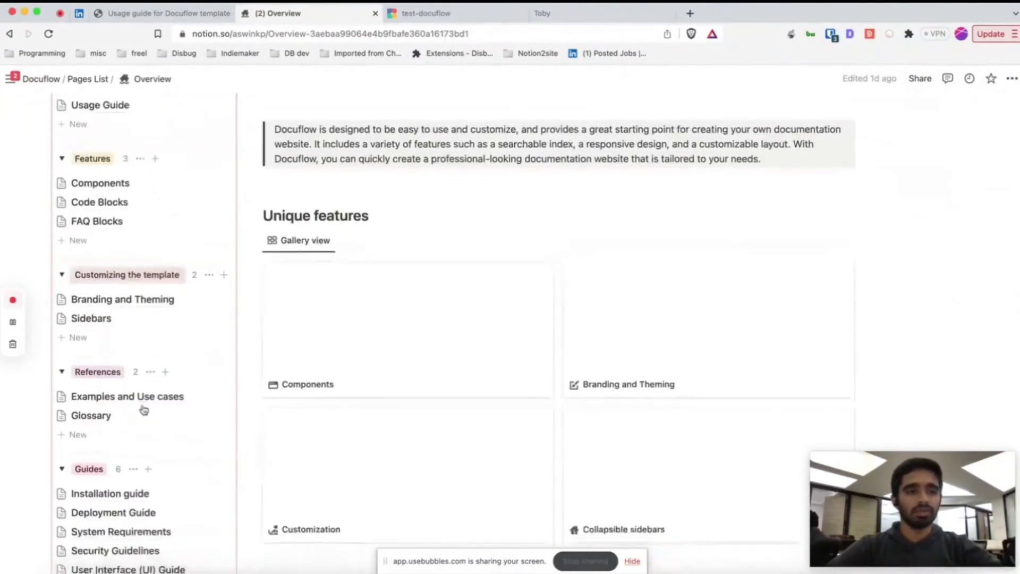
scroll(142, 409, up, 1)
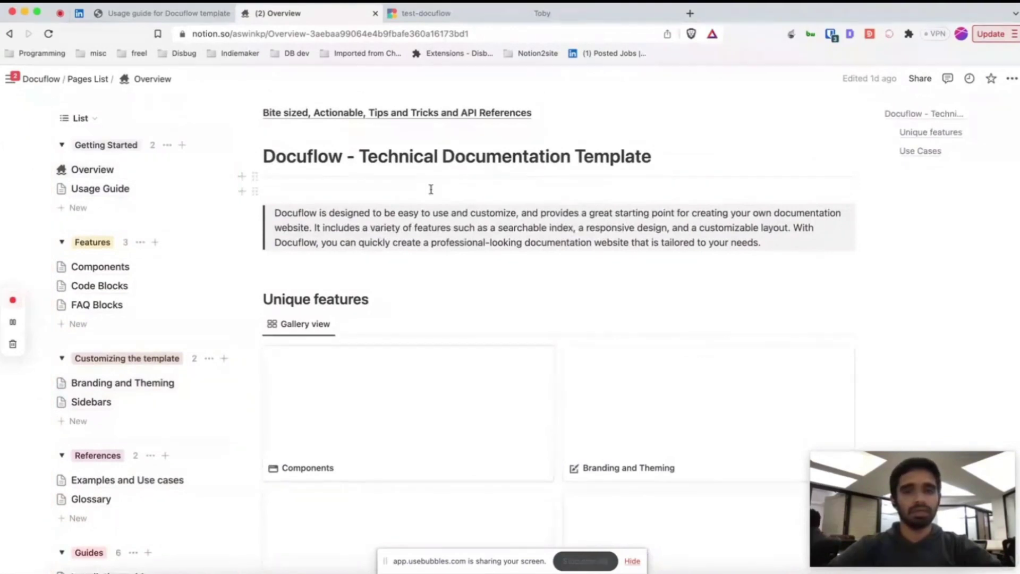
scroll(431, 189, up, 3)
scroll(431, 189, down, 4)
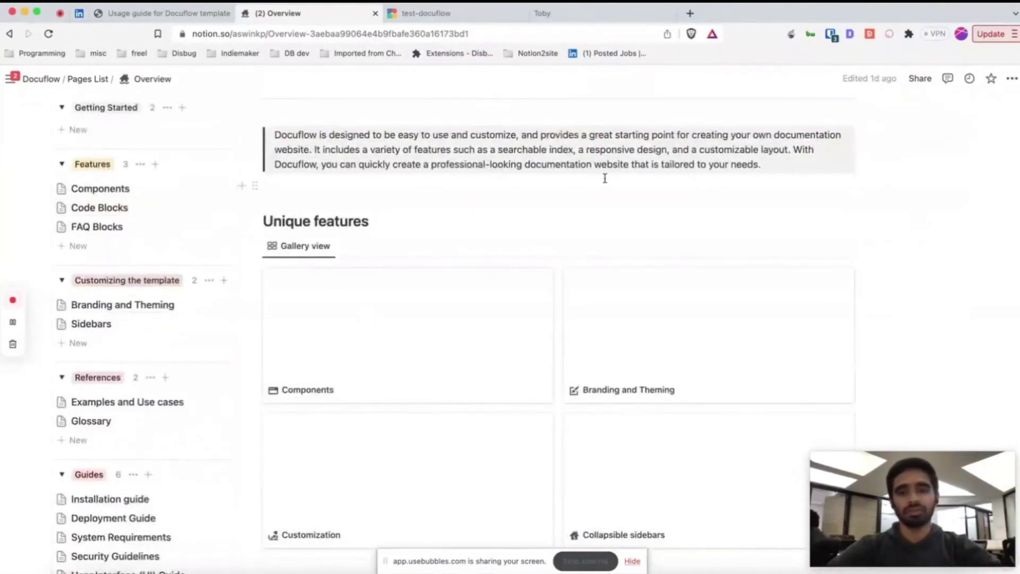
scroll(605, 178, up, 3)
scroll(605, 178, up, 1)
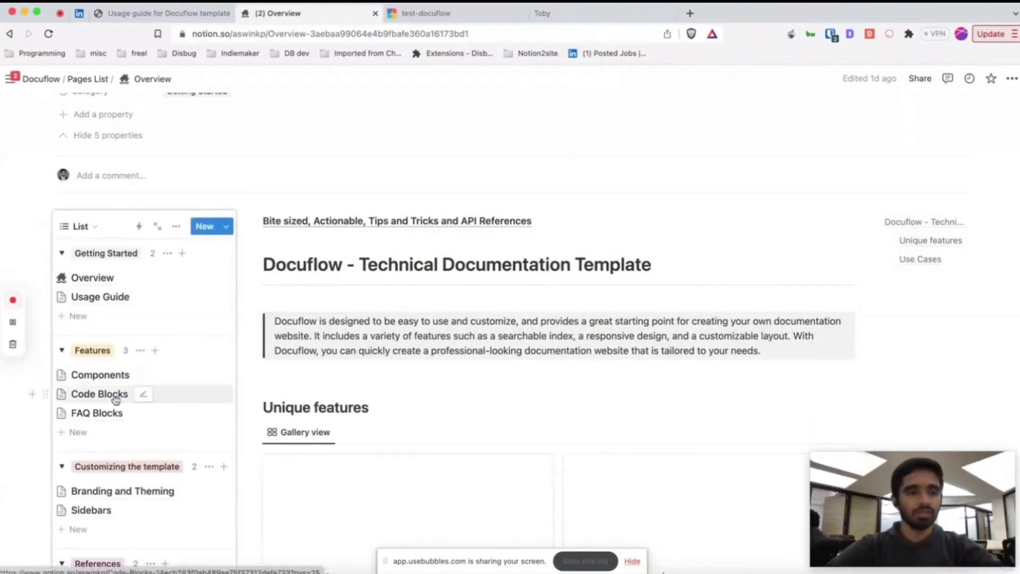
scroll(130, 404, down, 2)
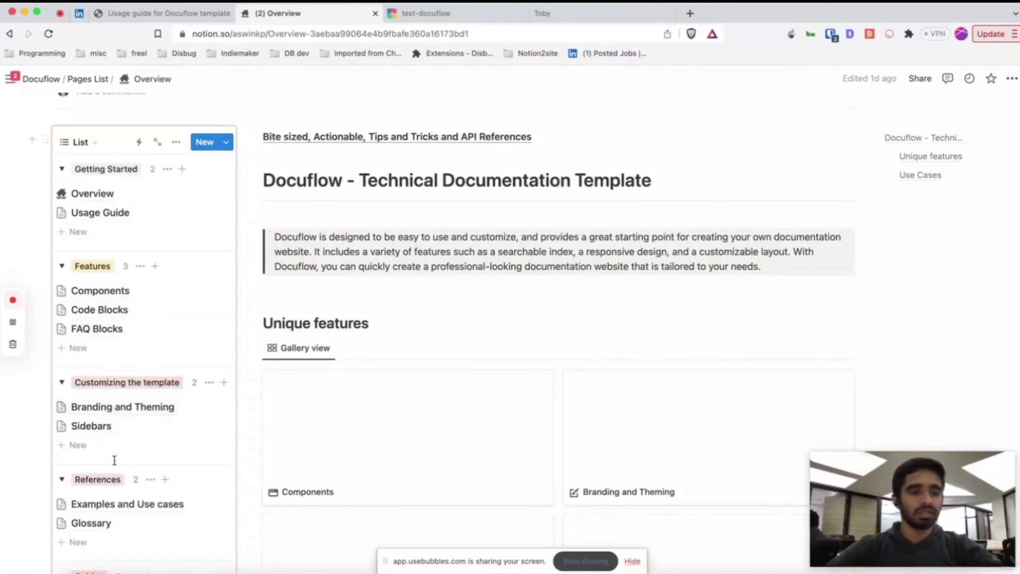
scroll(114, 460, down, 5)
scroll(114, 460, up, 5)
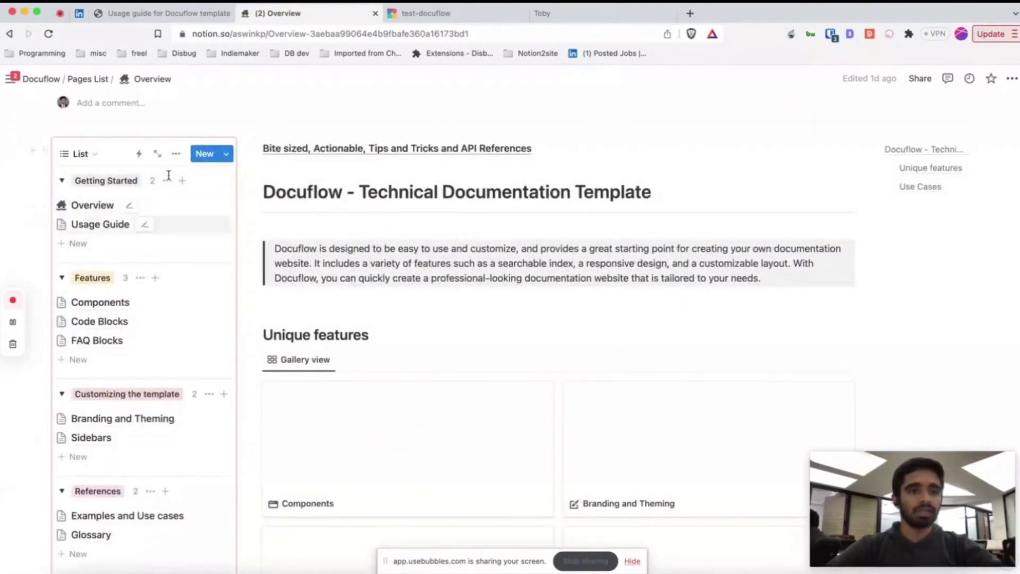
In the list's Group settings, drag 'Customizing the template' above 'Features'.
click(175, 157)
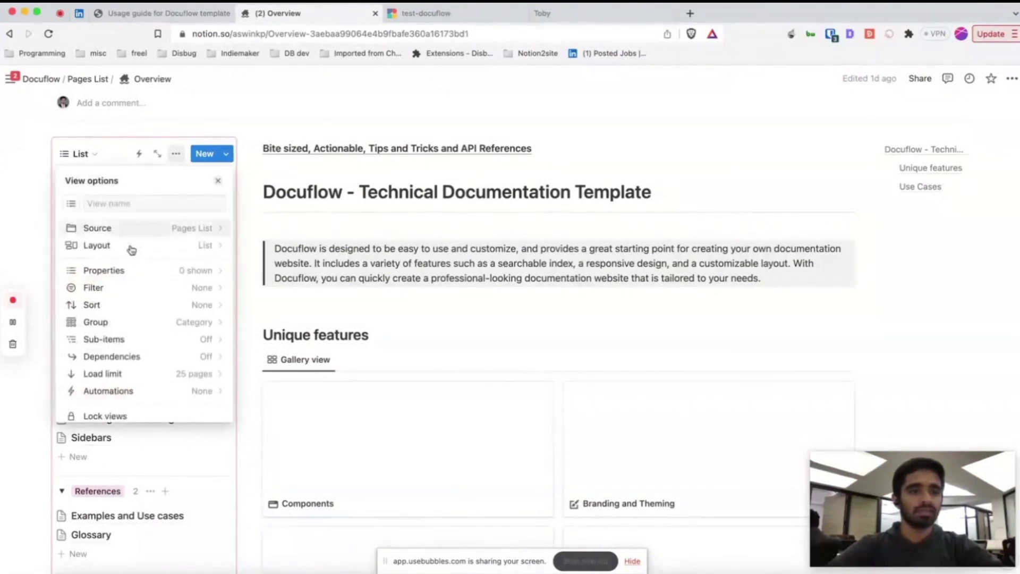
click(117, 323)
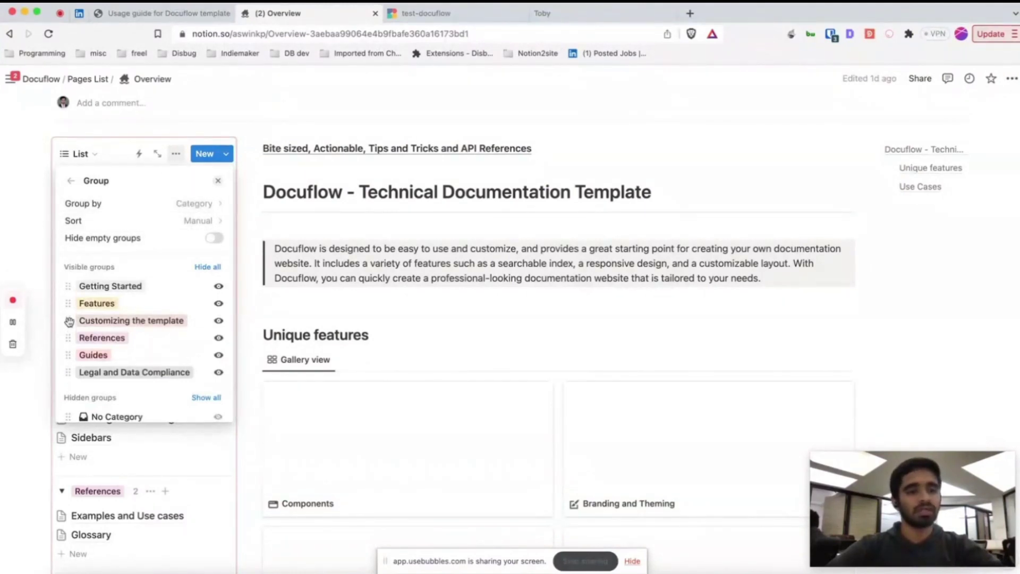
drag(68, 319, 69, 307)
click(248, 306)
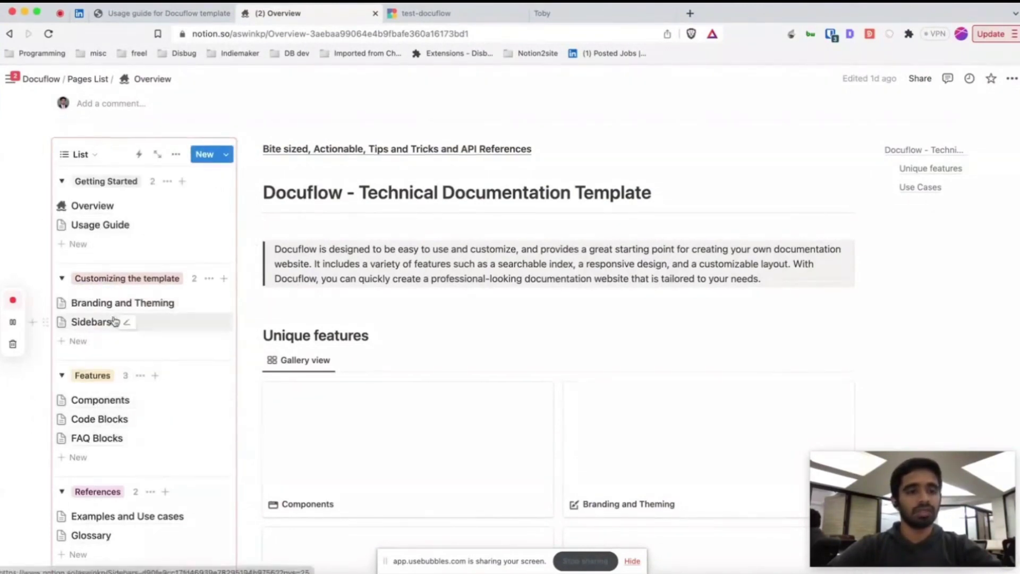
scroll(113, 321, up, 8)
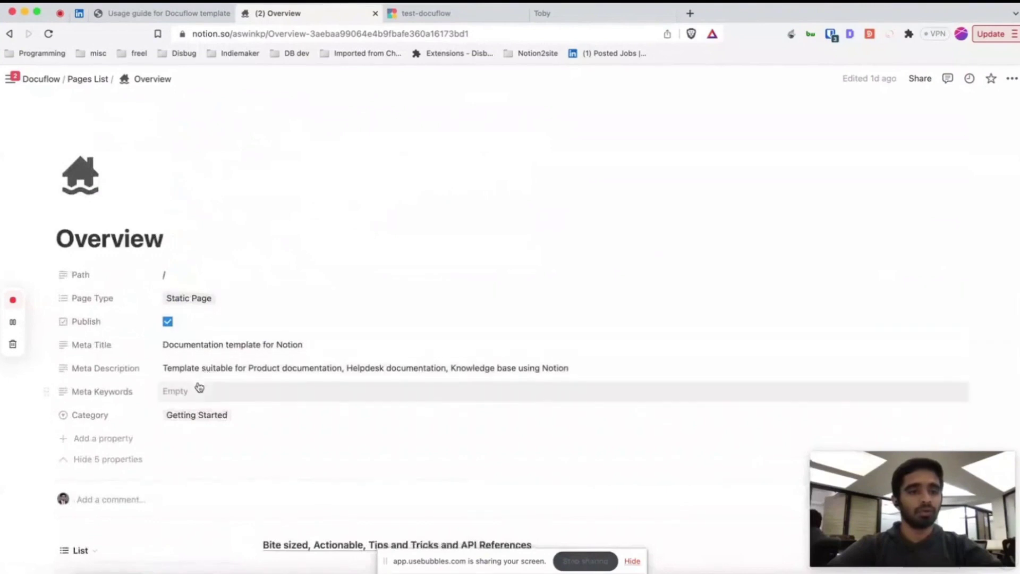
scroll(223, 351, down, 3)
scroll(241, 356, down, 5)
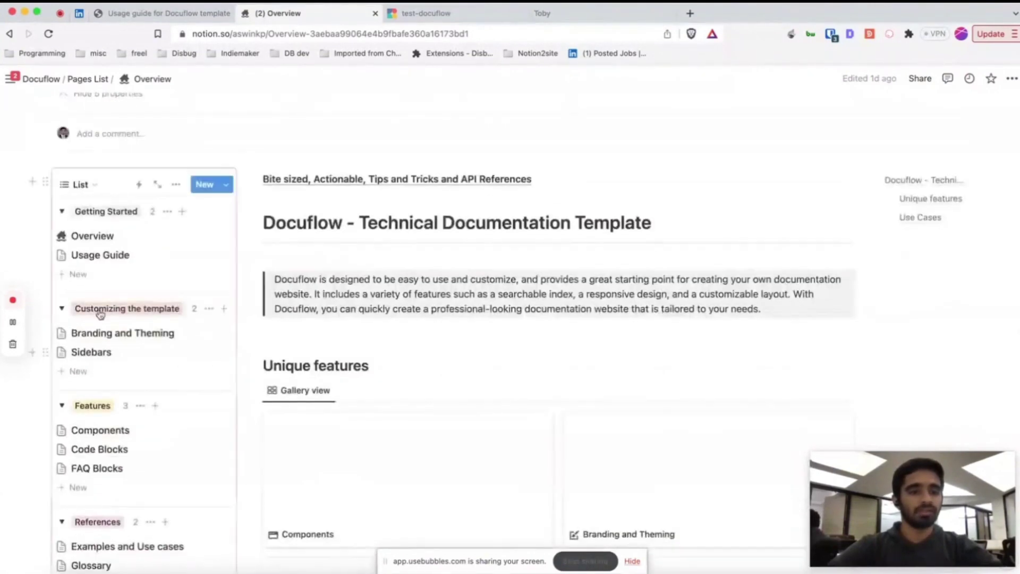
scroll(128, 256, up, 3)
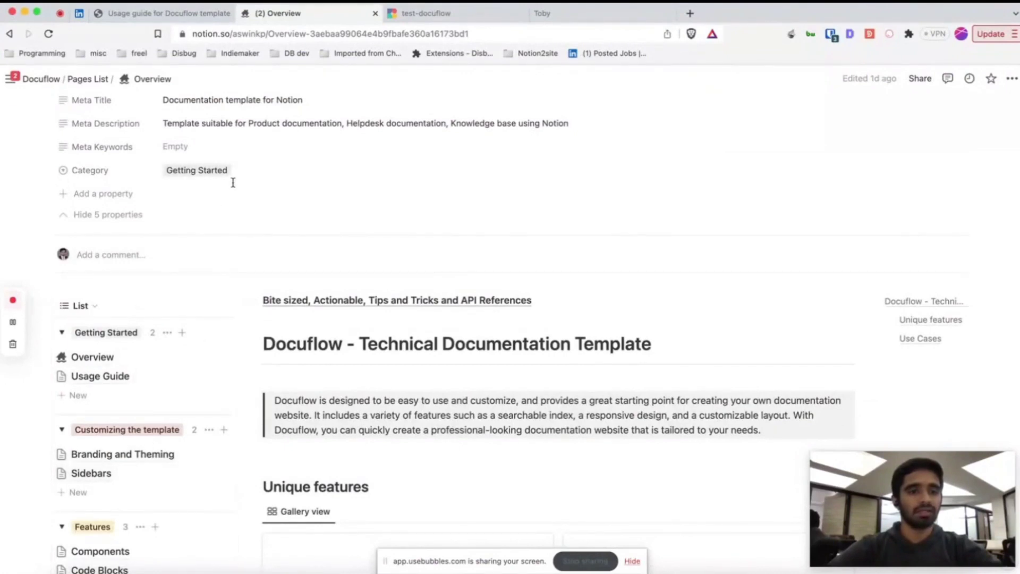
scroll(146, 431, down, 4)
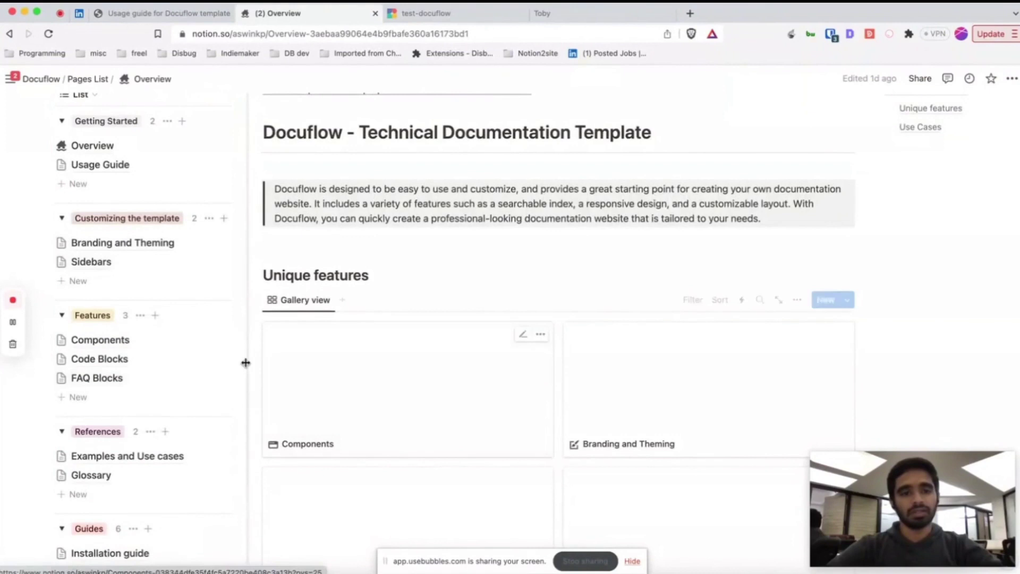
scroll(244, 361, up, 2)
scroll(250, 383, down, 2)
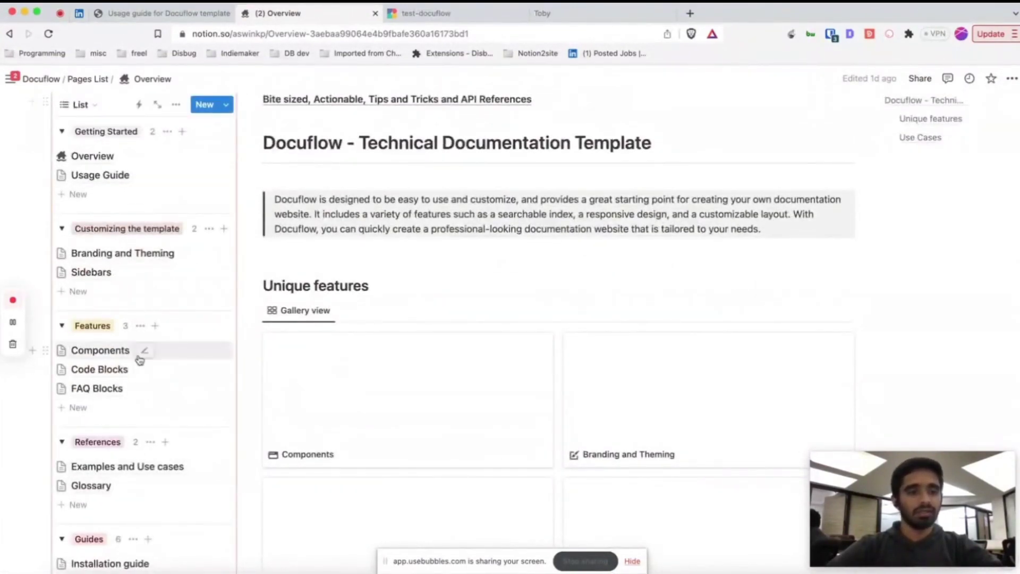
scroll(139, 359, down, 10)
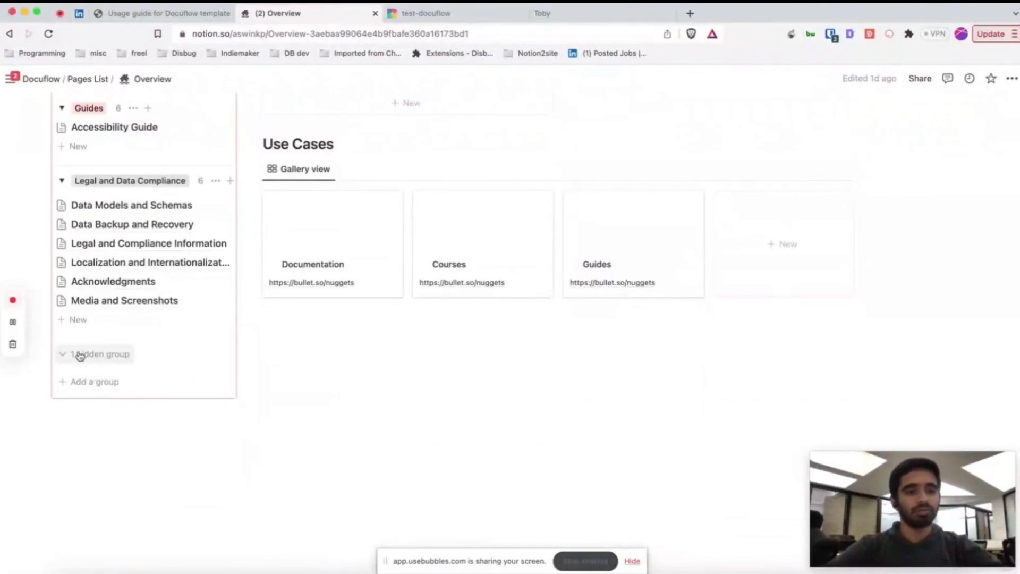
click(61, 356)
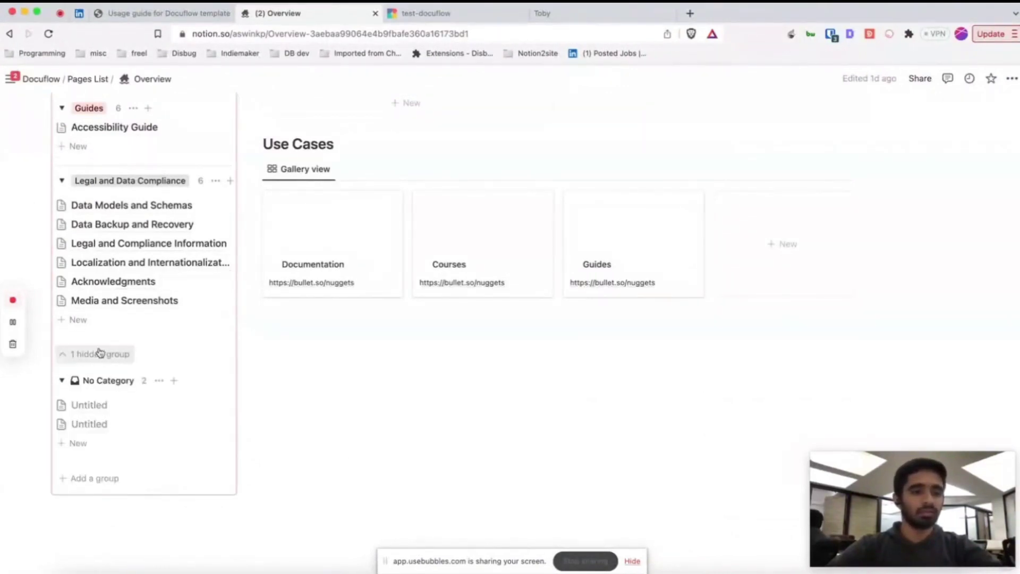
click(68, 353)
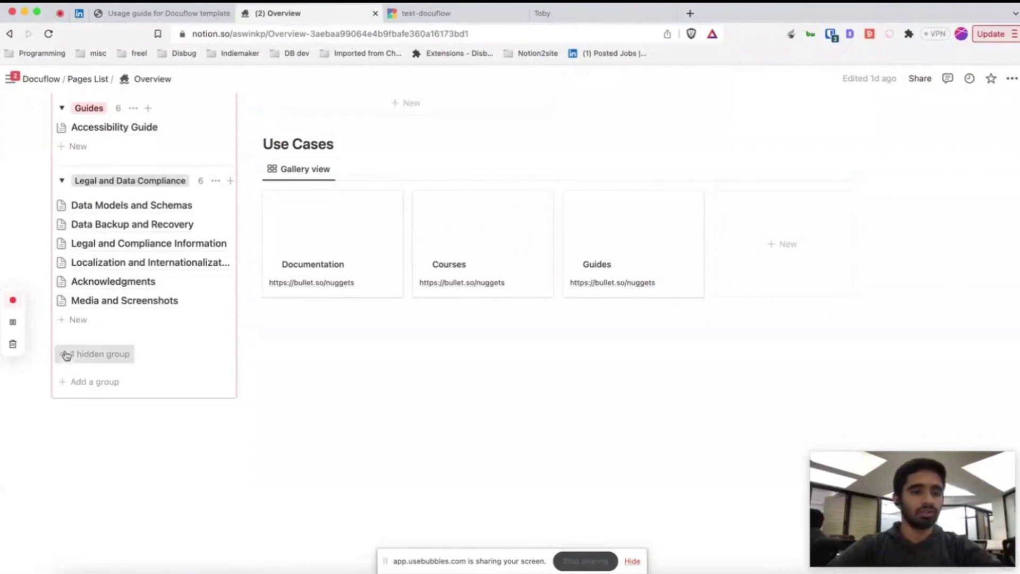
click(215, 181)
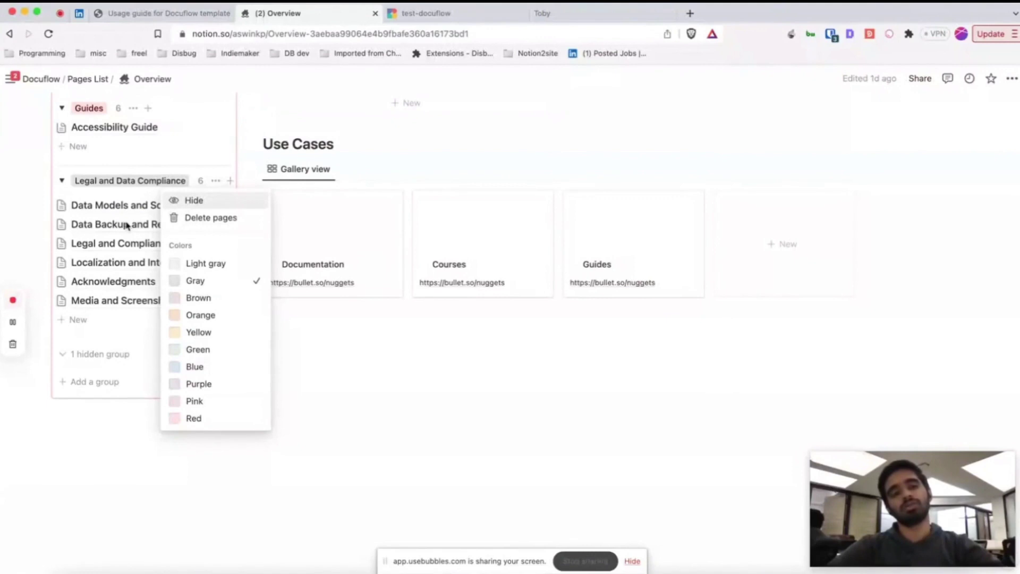
click(121, 200)
scroll(145, 194, up, 10)
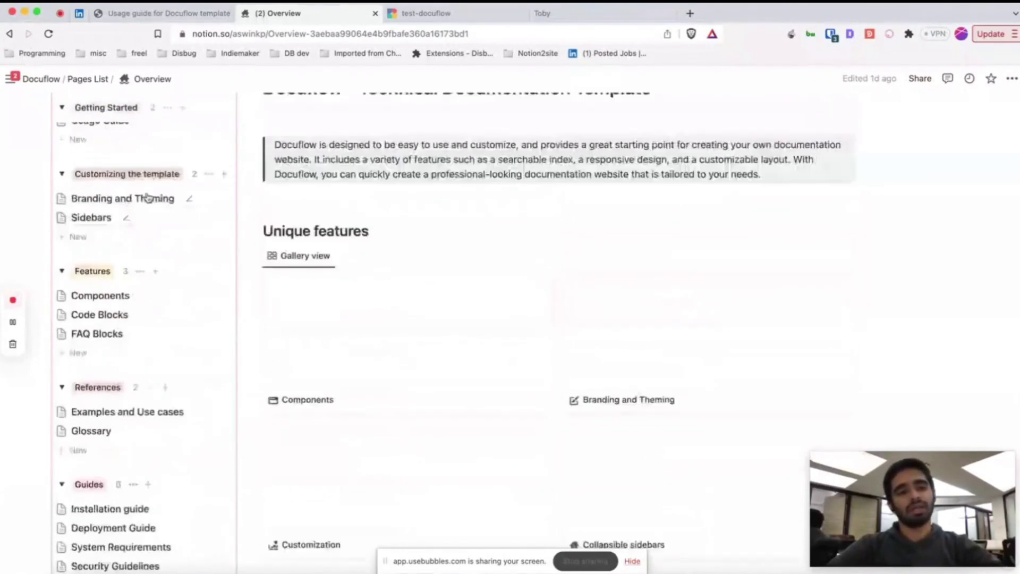
scroll(147, 194, down, 15)
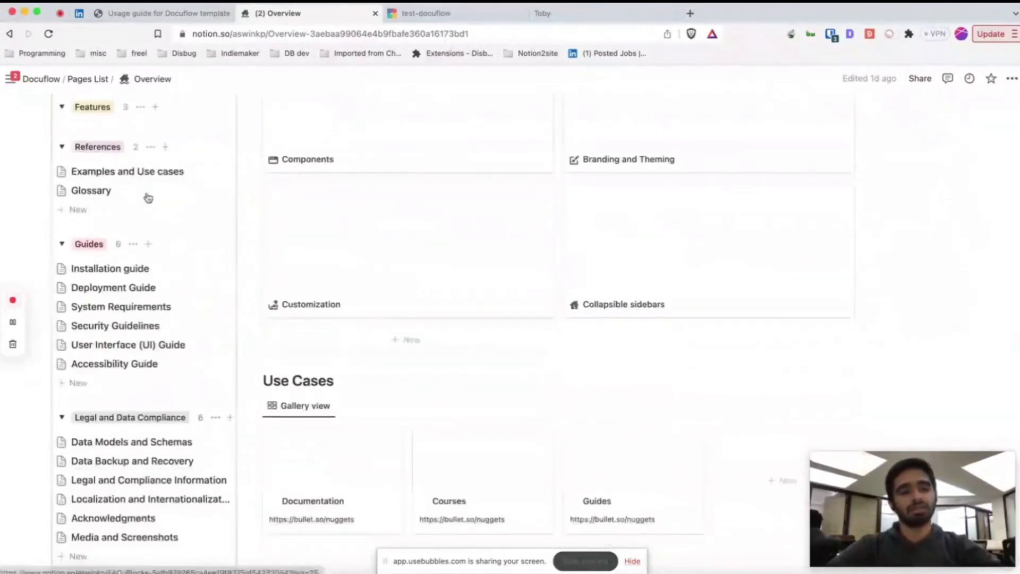
scroll(310, 341, up, 15)
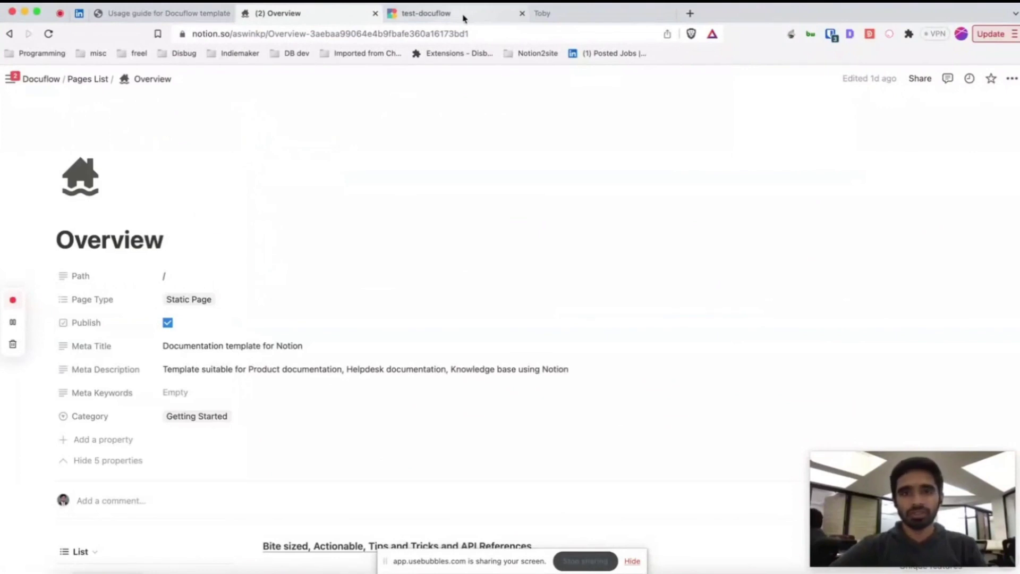
Open the test-docuflow site's Pages editor and show its global head code with Google Fonts links.
click(464, 18)
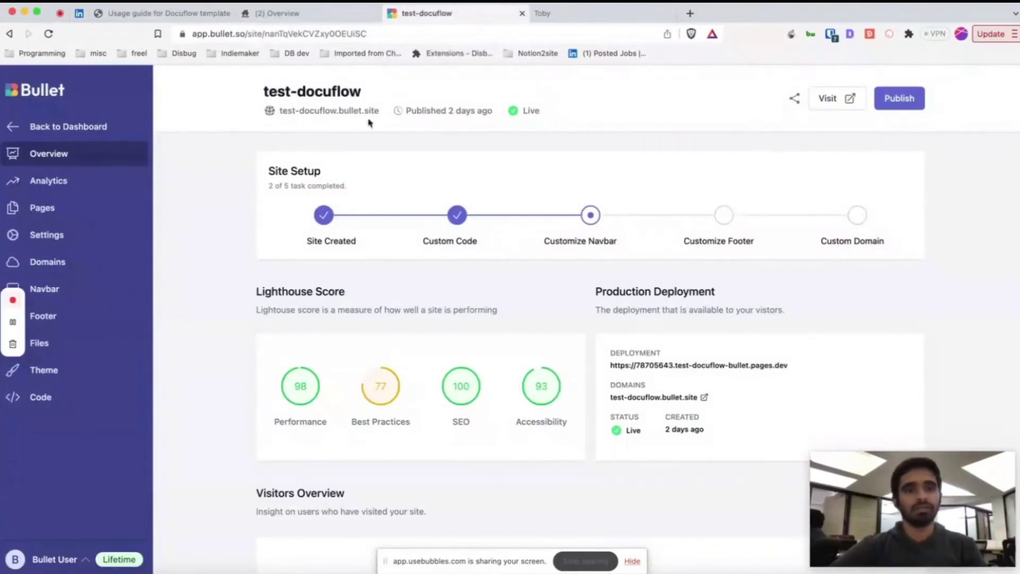
click(42, 207)
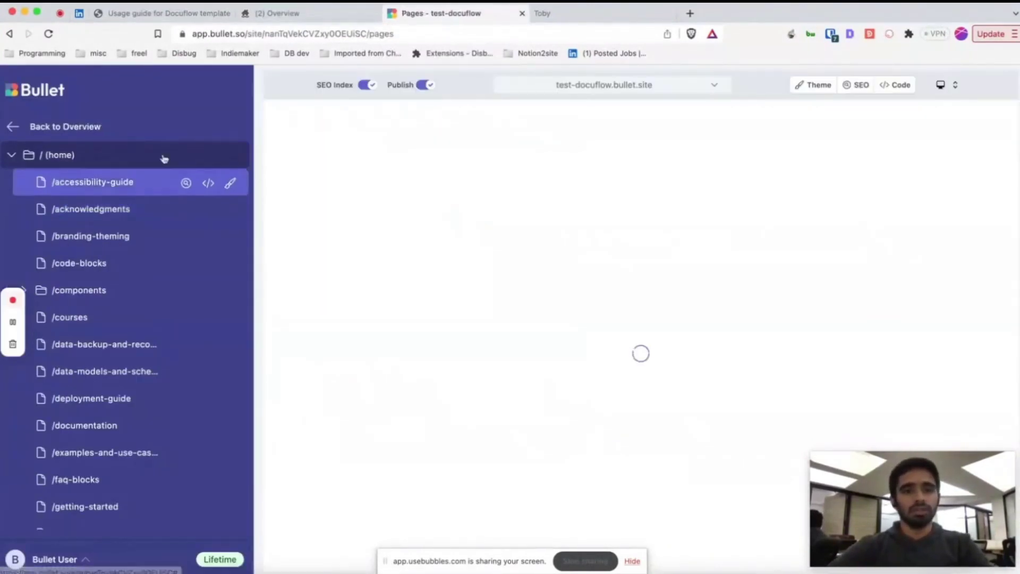
scroll(611, 266, down, 15)
scroll(691, 245, up, 15)
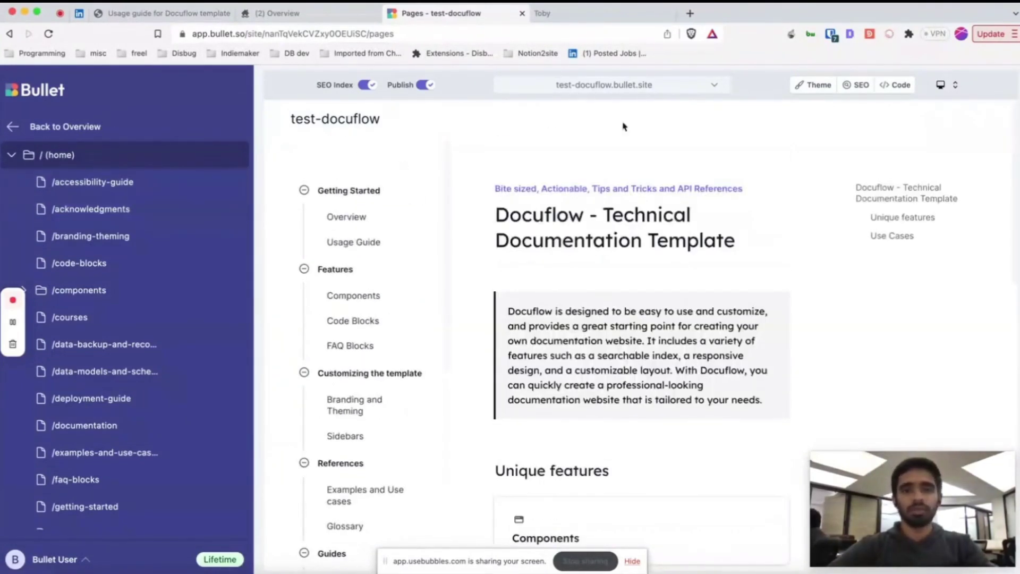
click(896, 85)
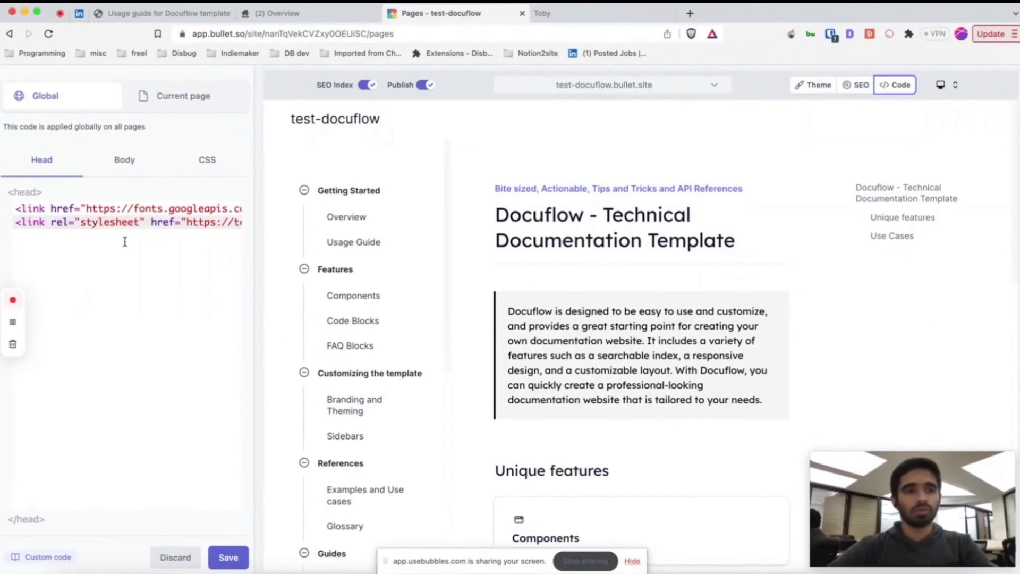
key(super+a)
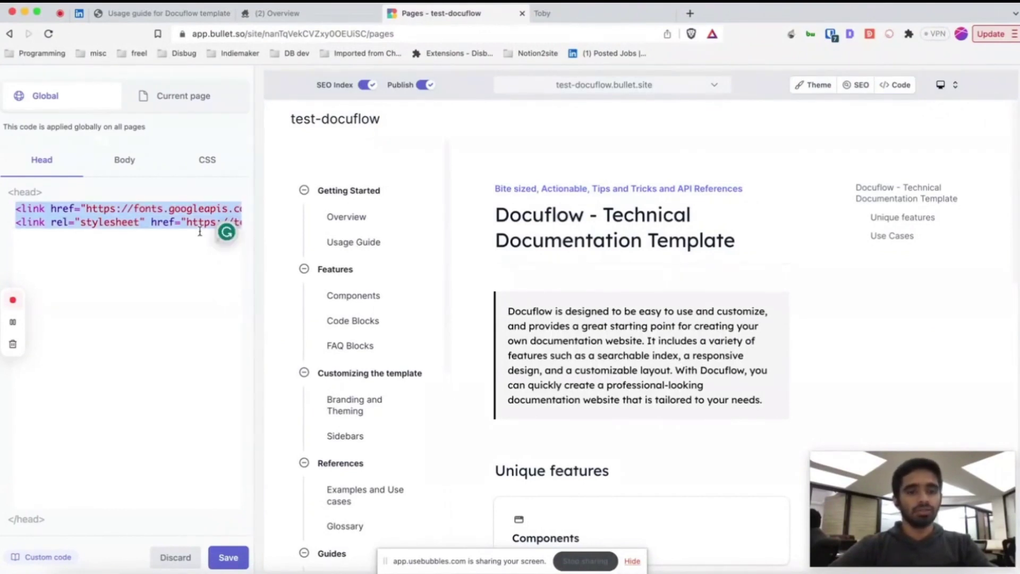
key(Right)
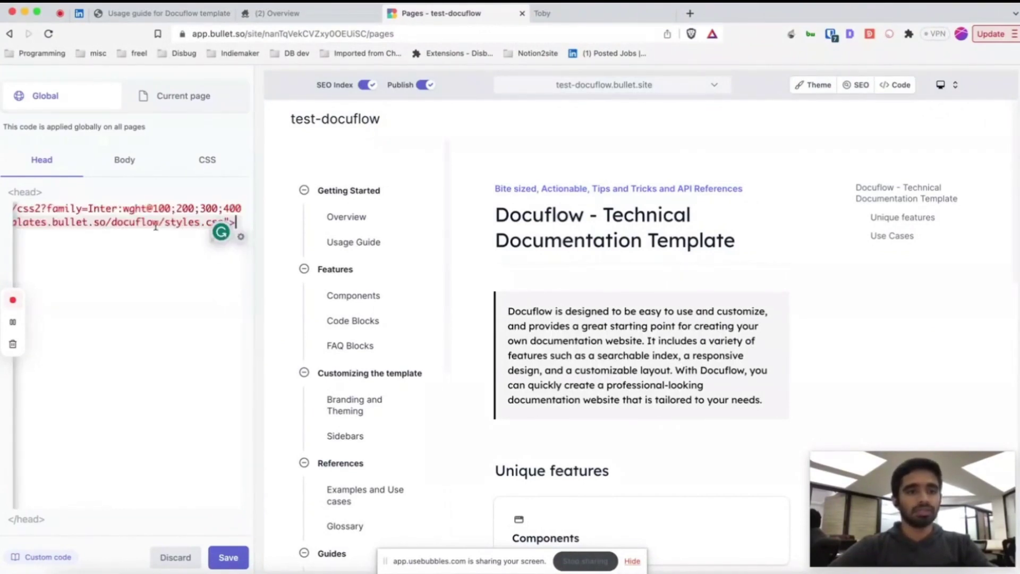
scroll(156, 226, left, 10)
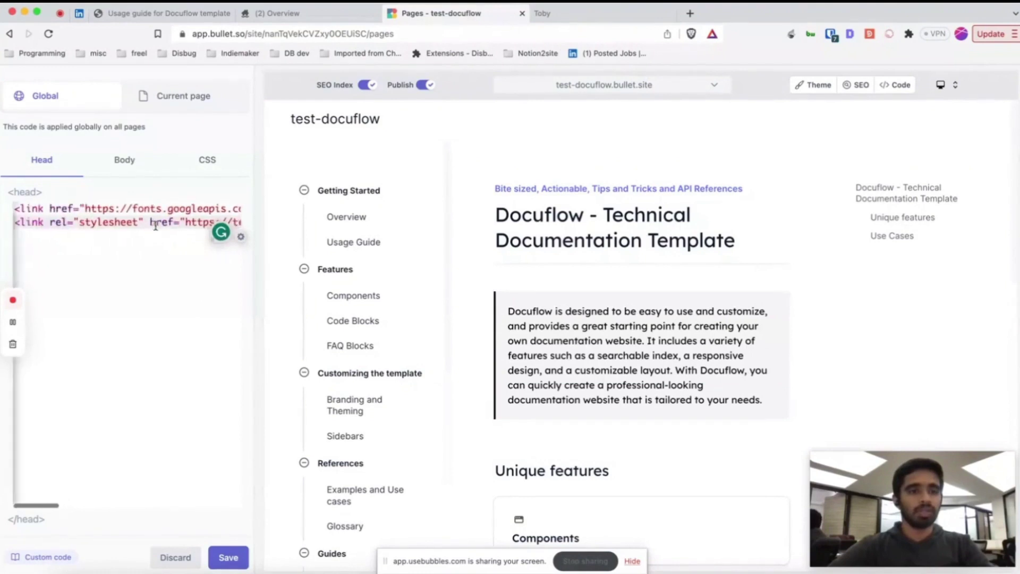
scroll(155, 226, right, 3)
scroll(155, 226, left, 3)
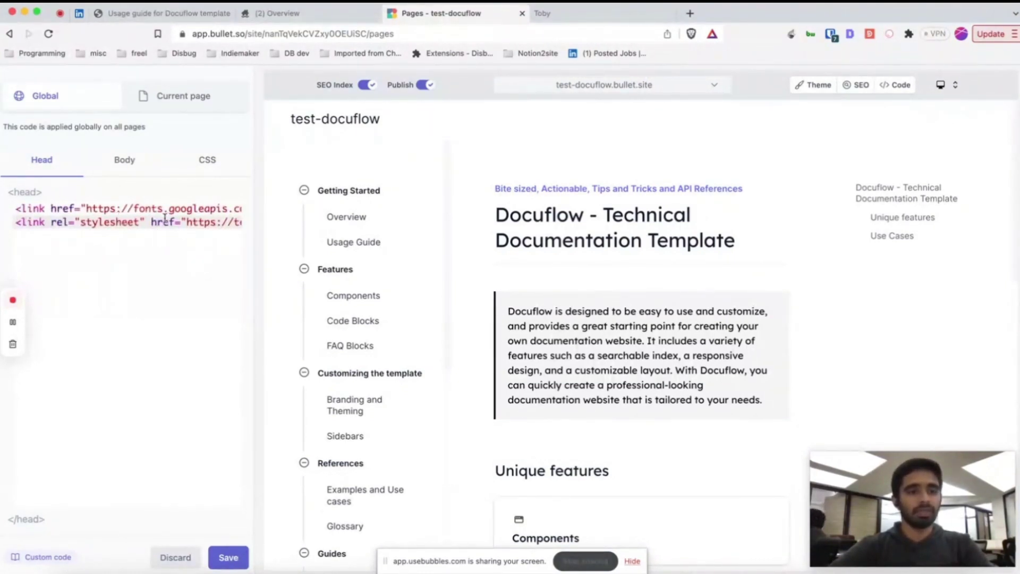
key(super+a)
key(BackSpace)
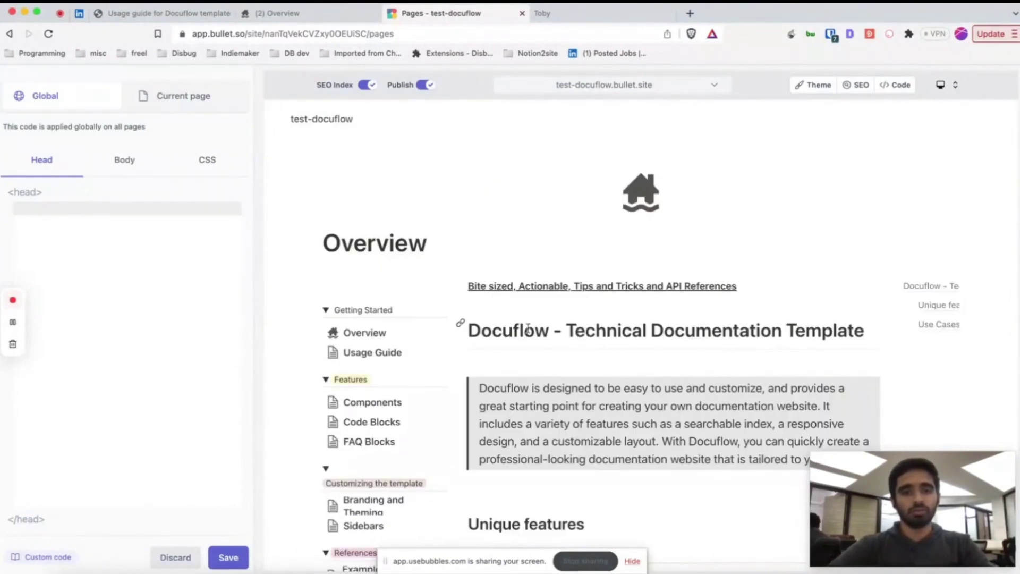
scroll(528, 330, down, 10)
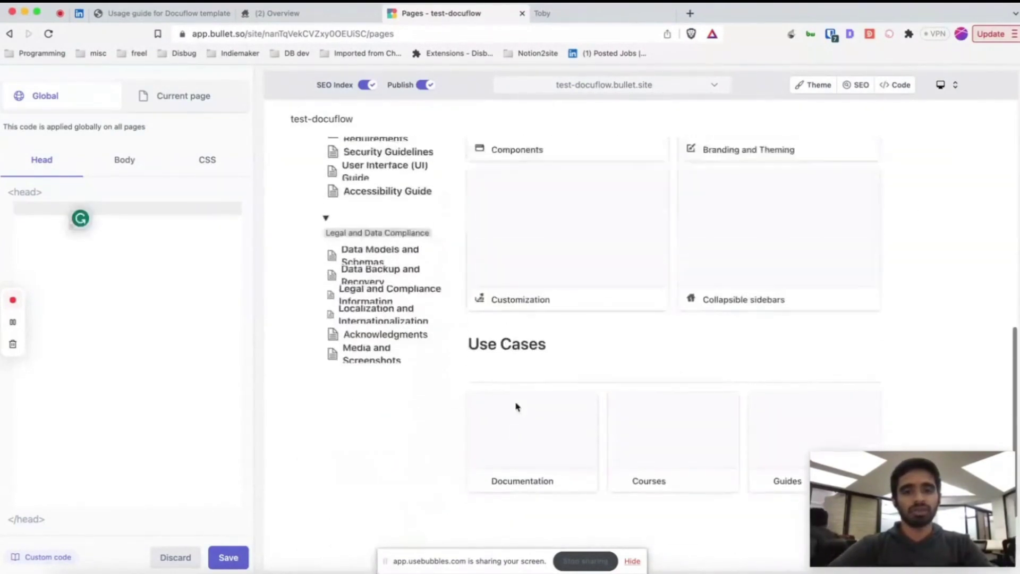
scroll(516, 407, up, 10)
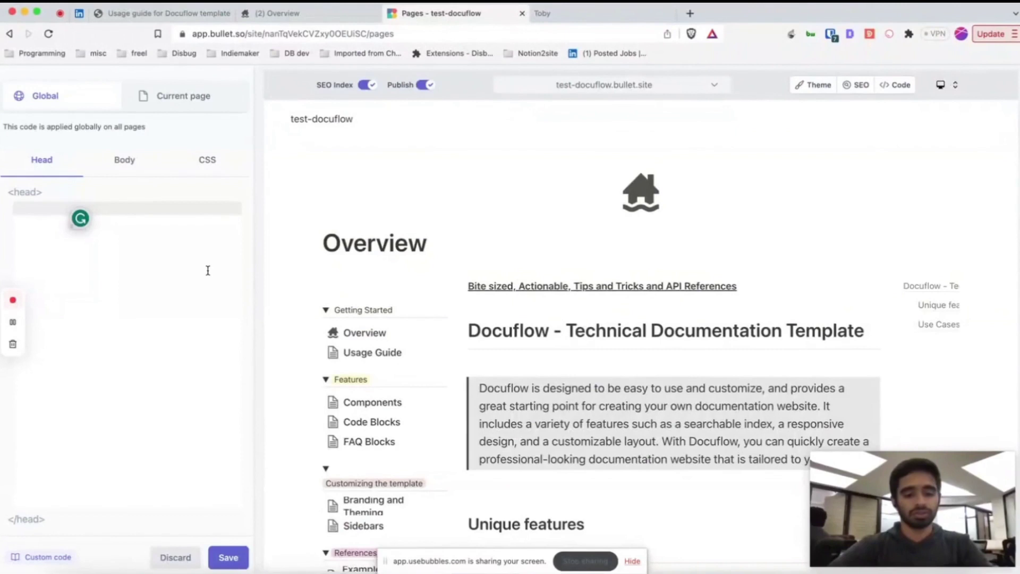
key(super+v)
key(super+z)
key(super+z)
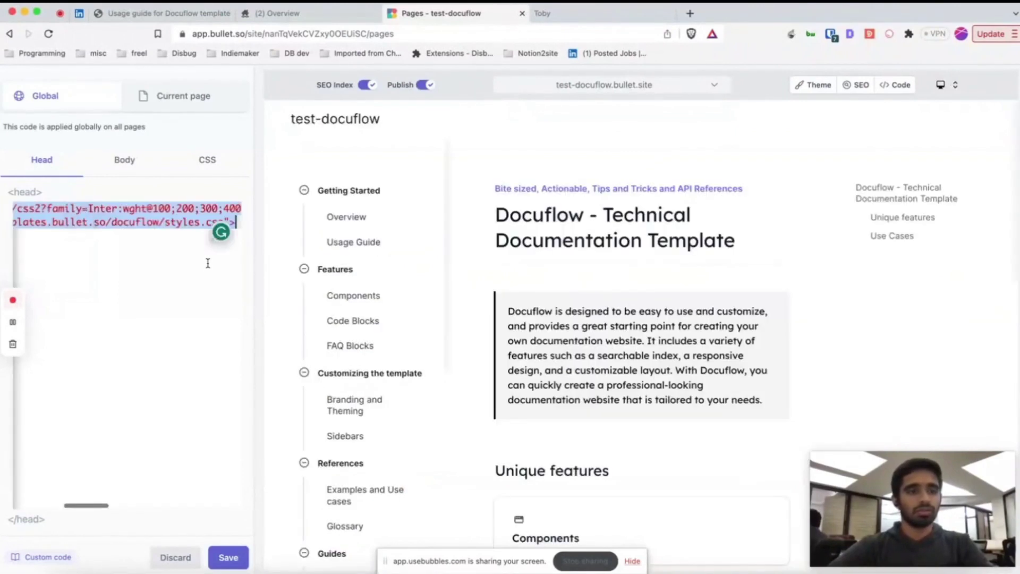
click(129, 219)
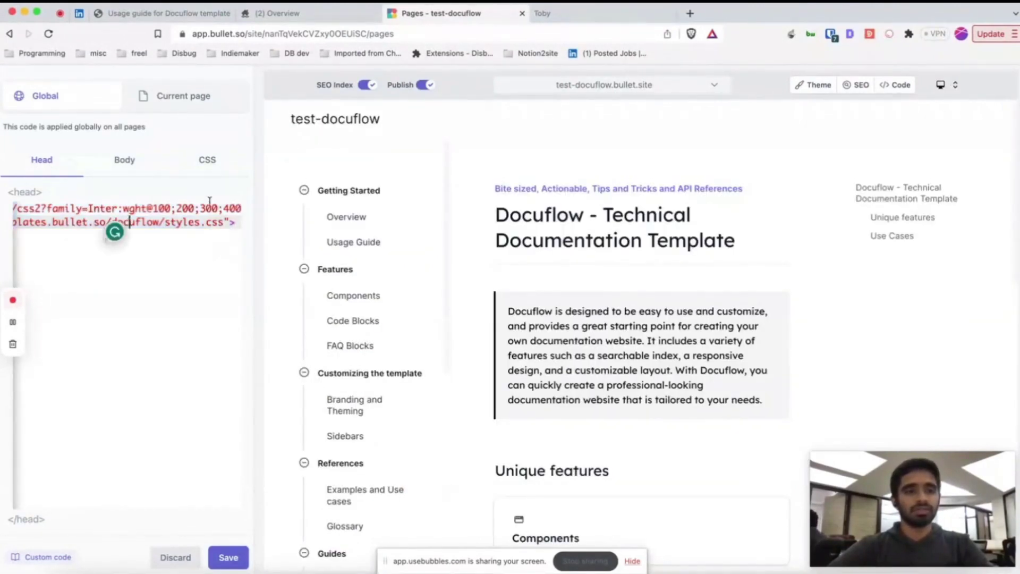
scroll(593, 352, down, 15)
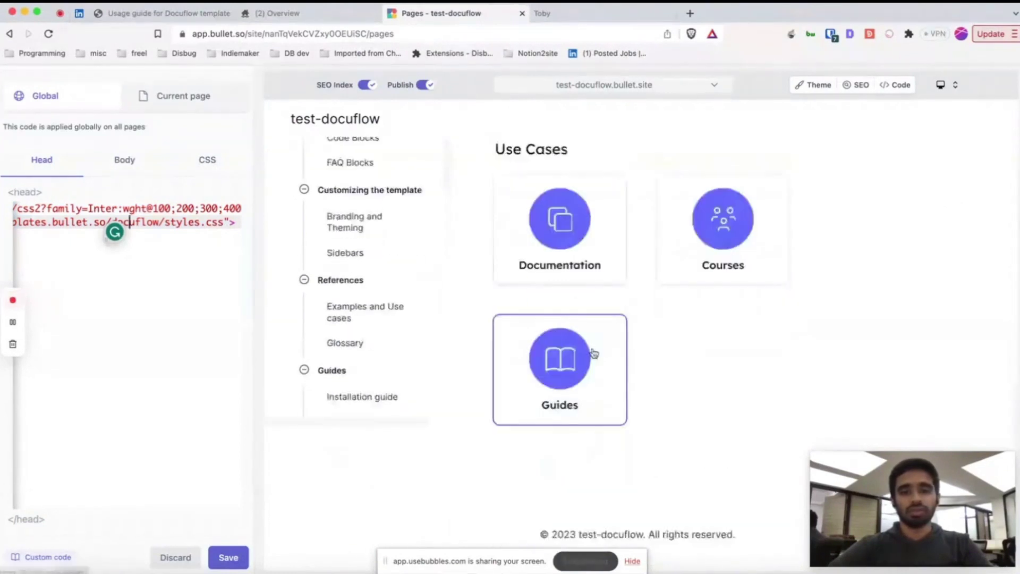
scroll(593, 352, up, 15)
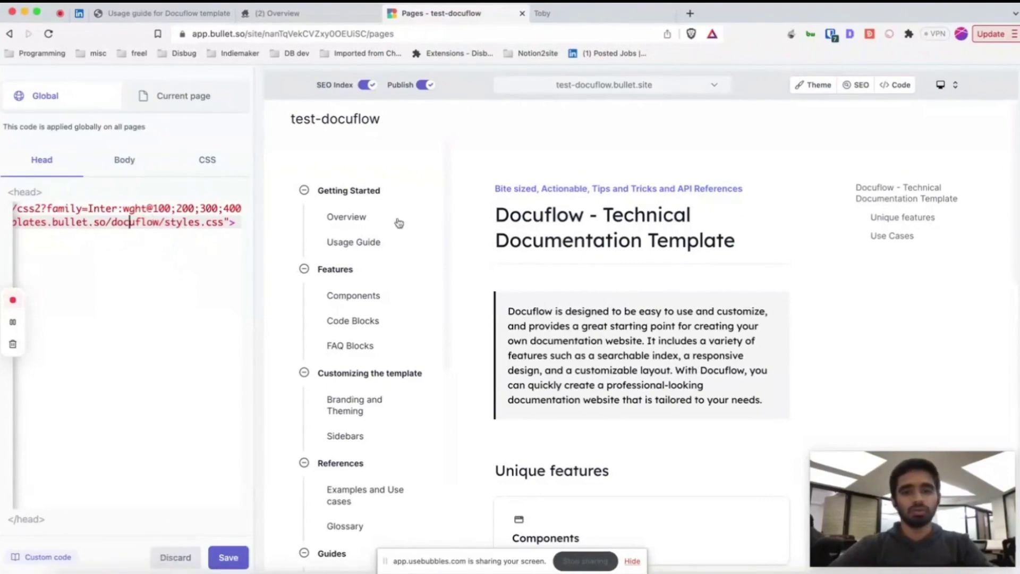
scroll(212, 224, left, 10)
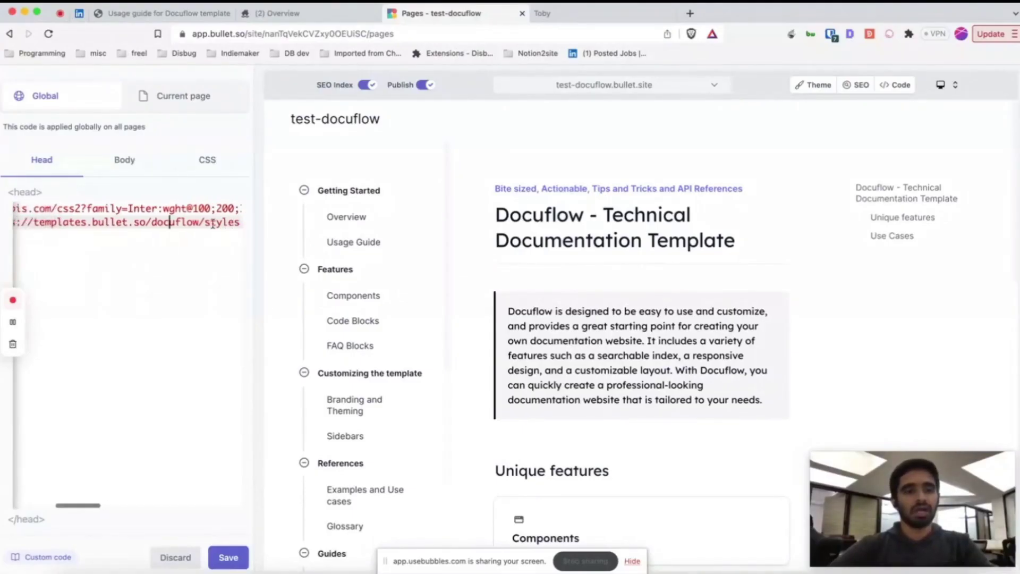
scroll(212, 224, right, 10)
scroll(212, 224, left, 10)
scroll(213, 224, right, 10)
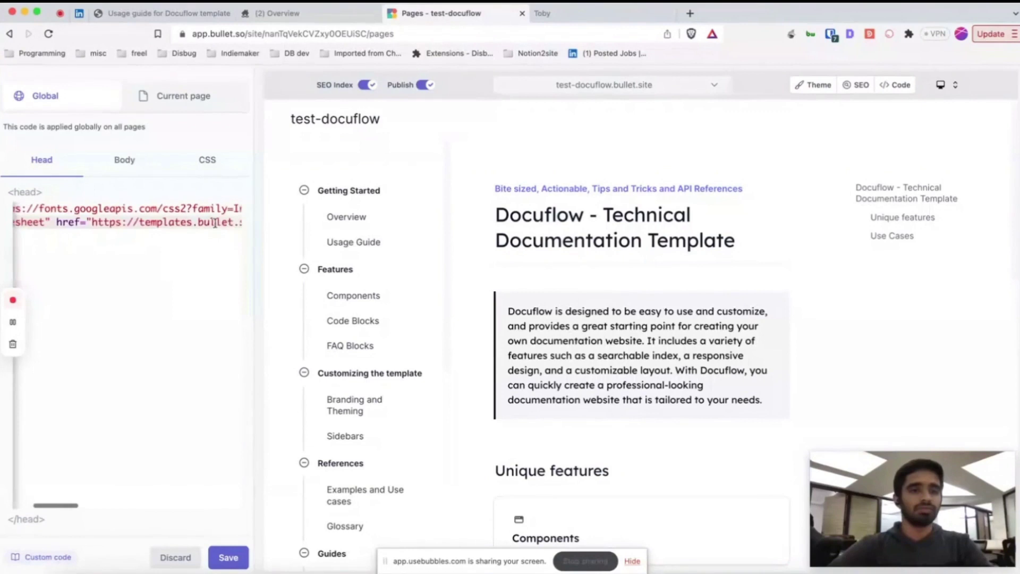
scroll(215, 224, right, 5)
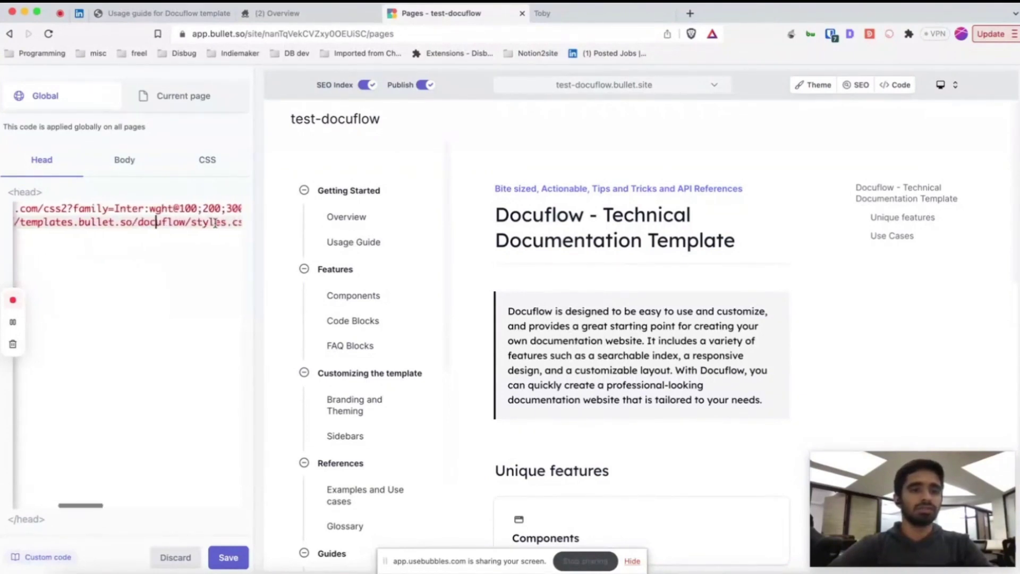
scroll(159, 218, left, 8)
scroll(133, 215, right, 10)
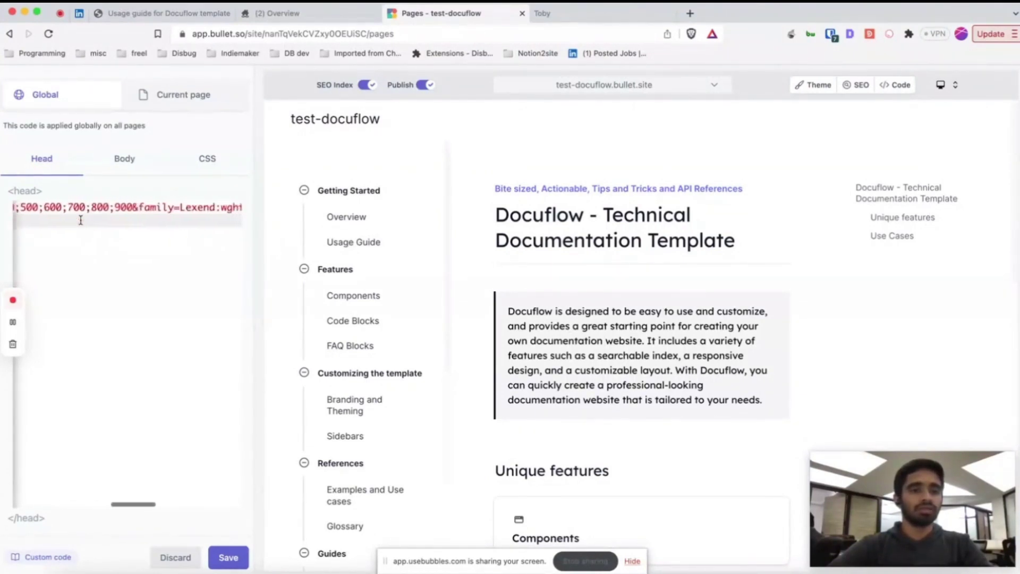
Discard the unsaved Head code edits and confirm the discard.
click(178, 558)
click(627, 359)
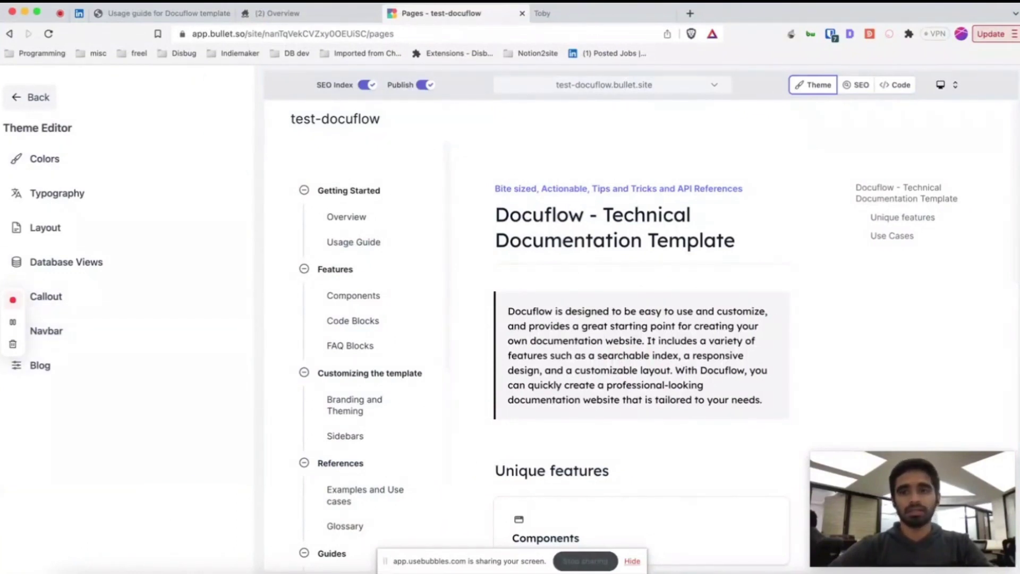
scroll(597, 244, down, 10)
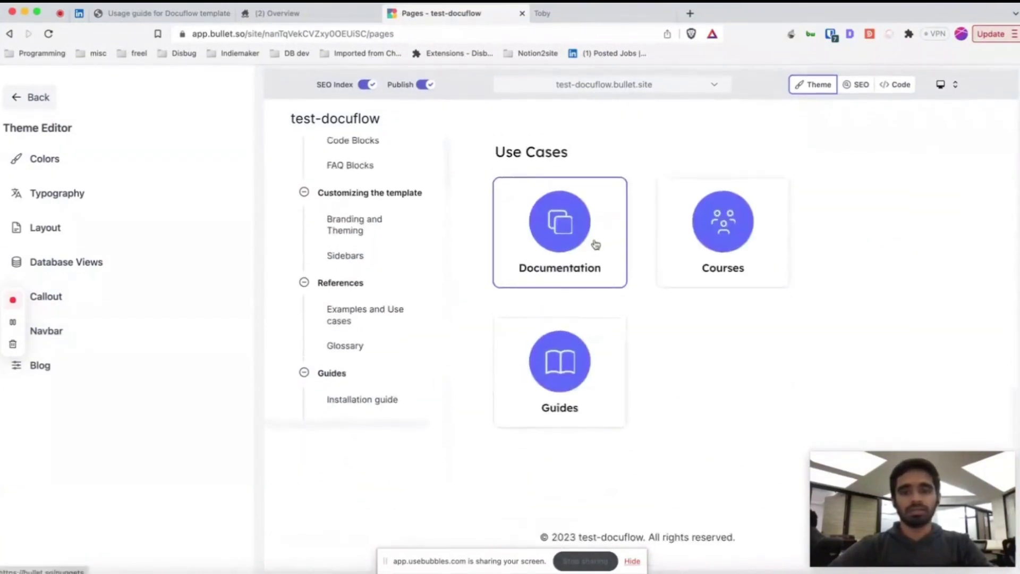
scroll(597, 243, up, 10)
Set the light-mode Brand Color to red #E92525 under Theme > Colors.
click(35, 170)
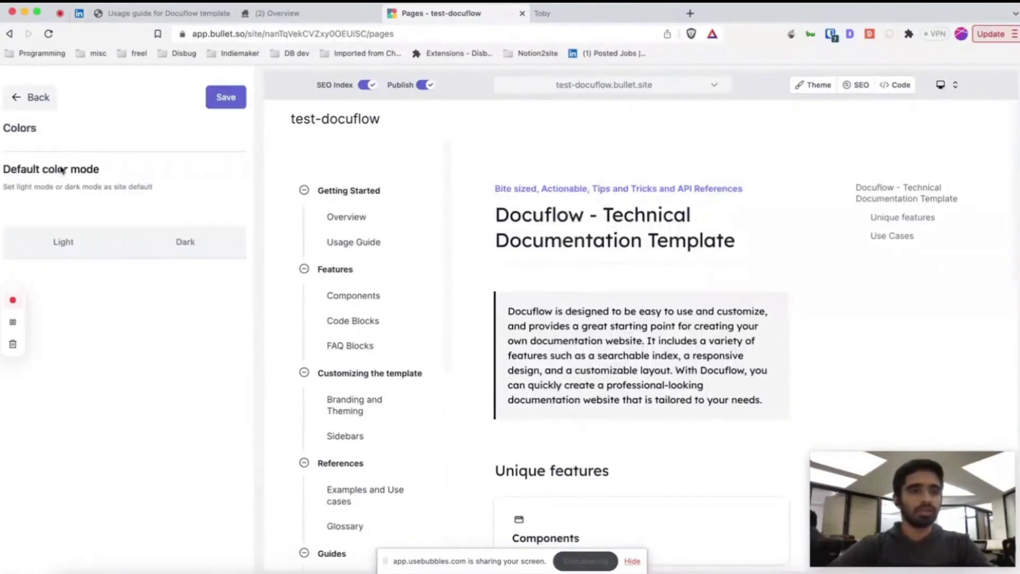
scroll(139, 444, down, 4)
scroll(127, 462, up, 2)
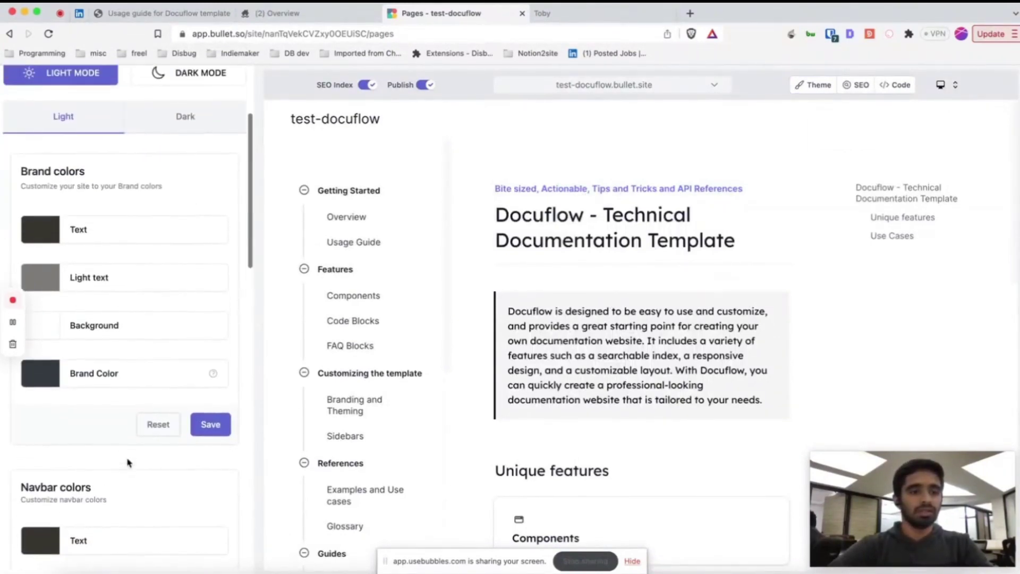
click(41, 380)
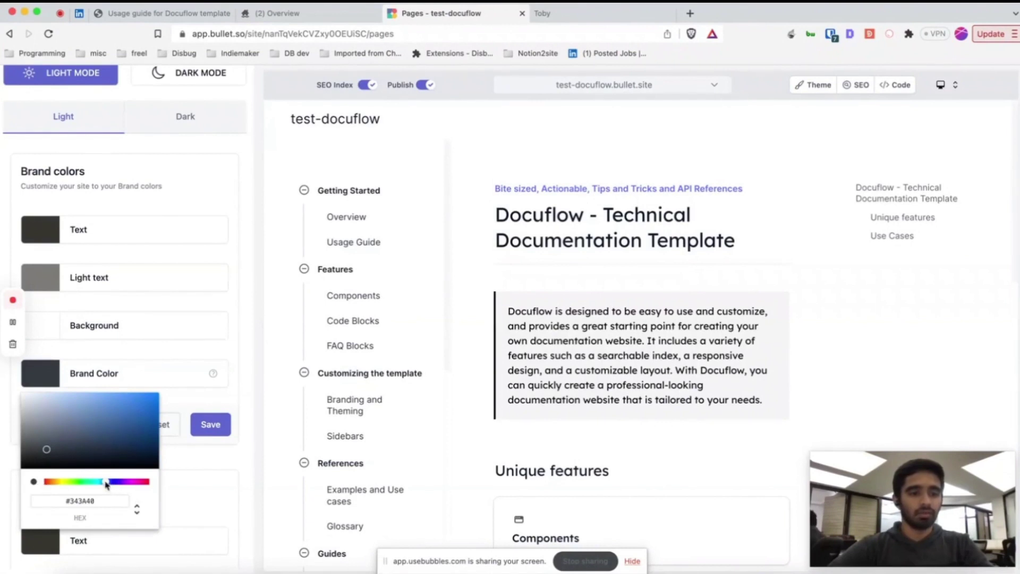
drag(105, 483, 39, 486)
click(137, 399)
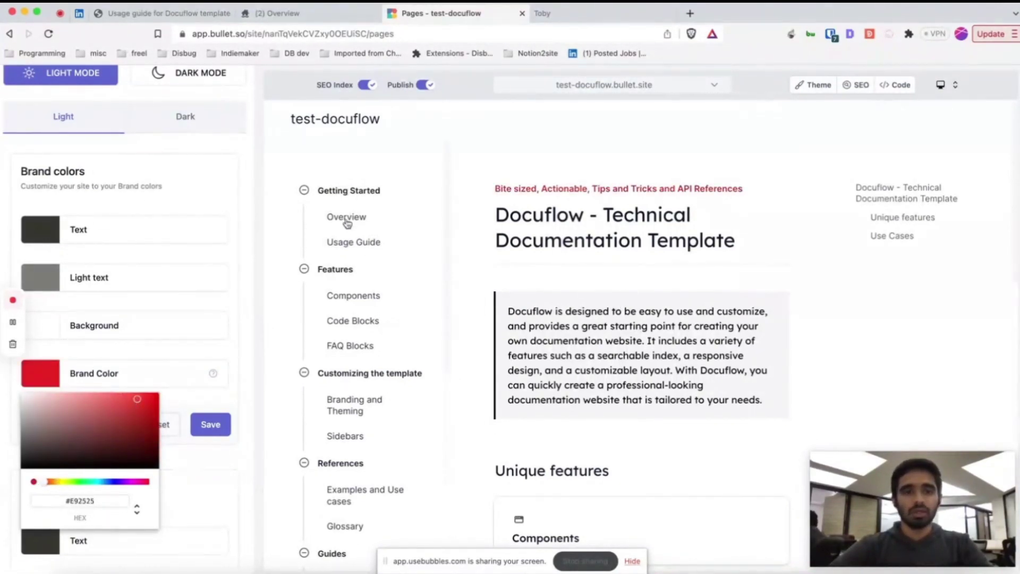
scroll(624, 289, down, 5)
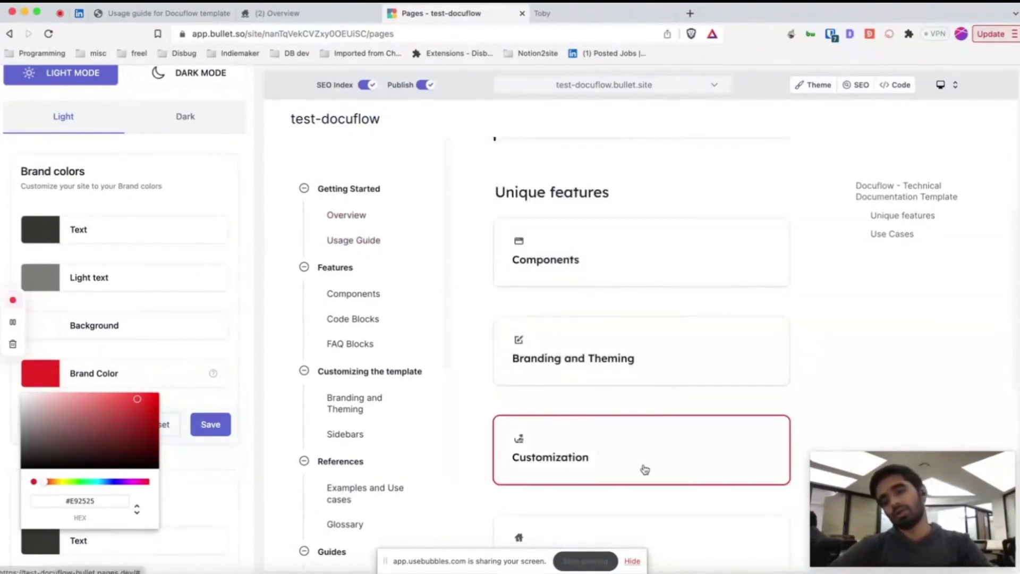
scroll(644, 470, down, 7)
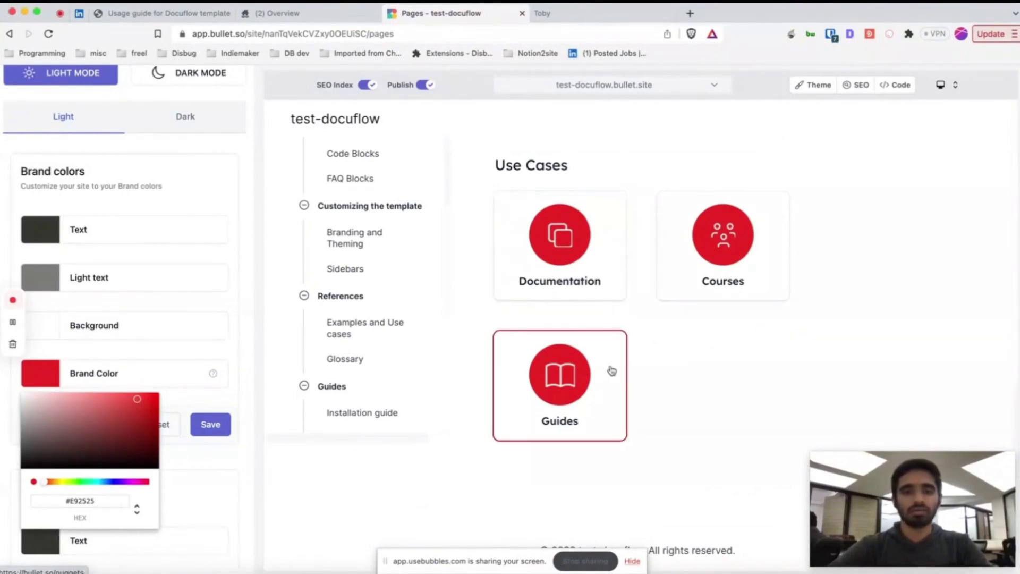
scroll(608, 372, up, 8)
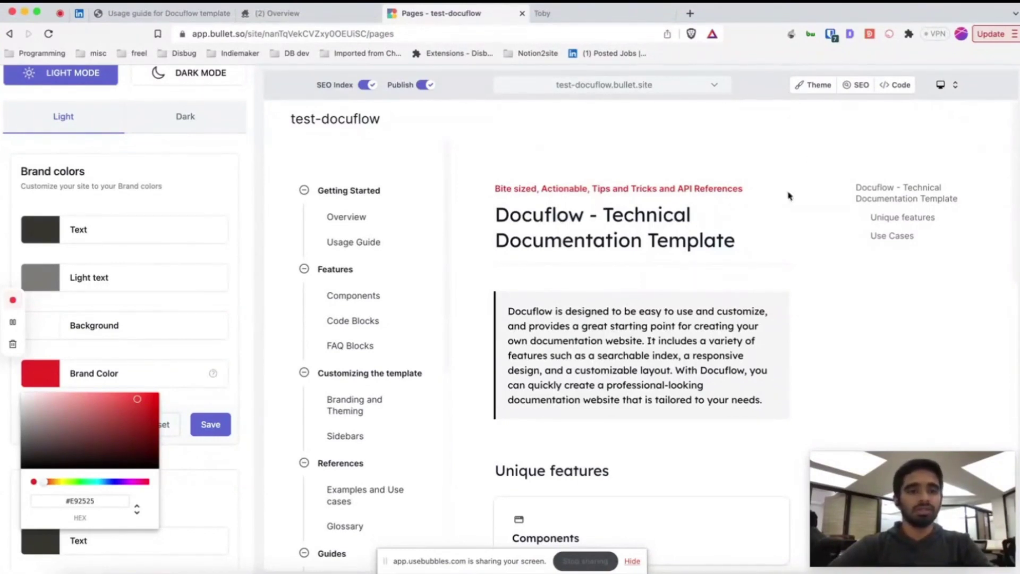
Reset the Brand Color to its default dark shade and go back to the Theme Editor list.
click(178, 410)
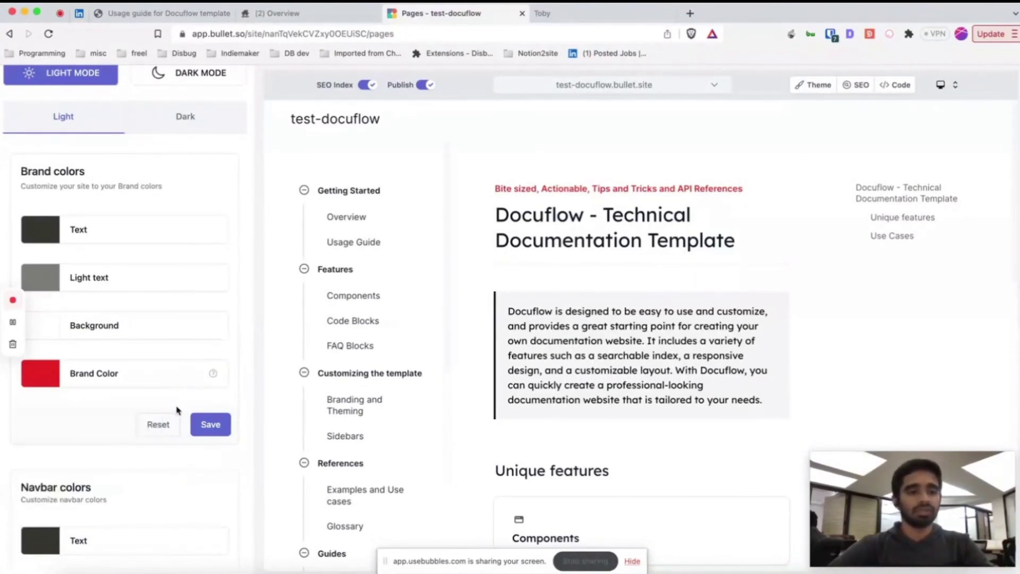
click(159, 425)
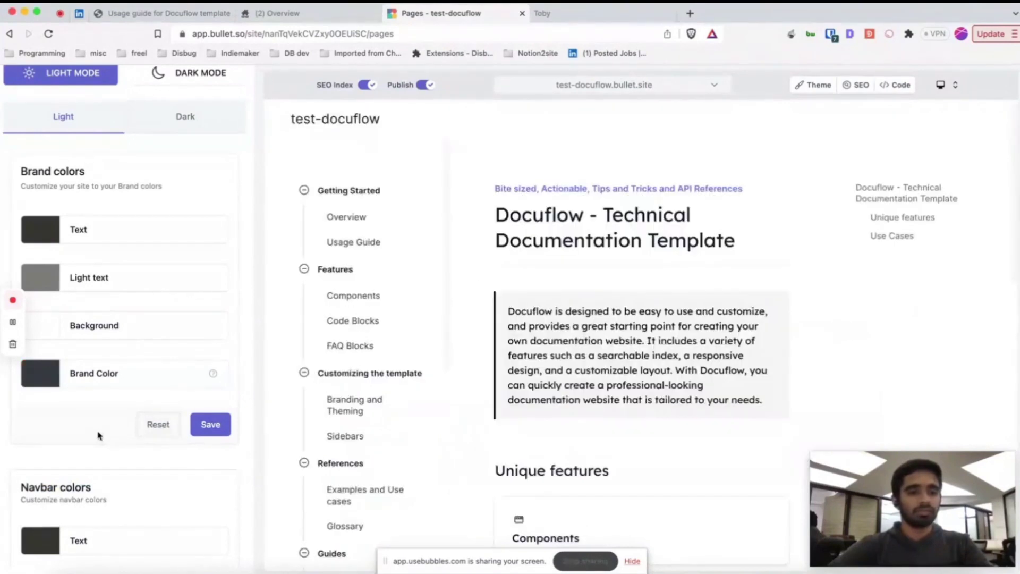
scroll(98, 434, down, 6)
scroll(63, 319, up, 2)
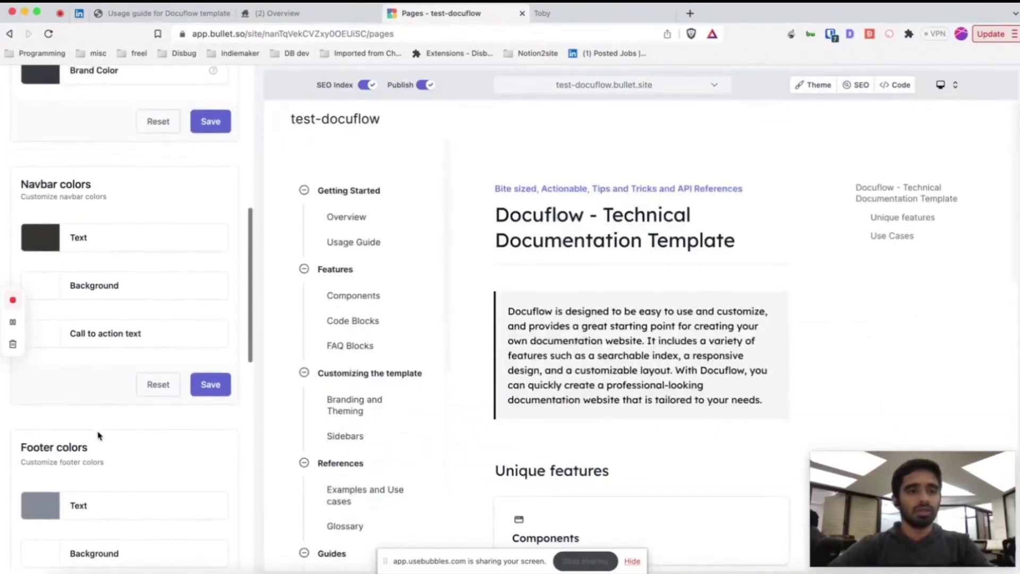
scroll(80, 455, down, 8)
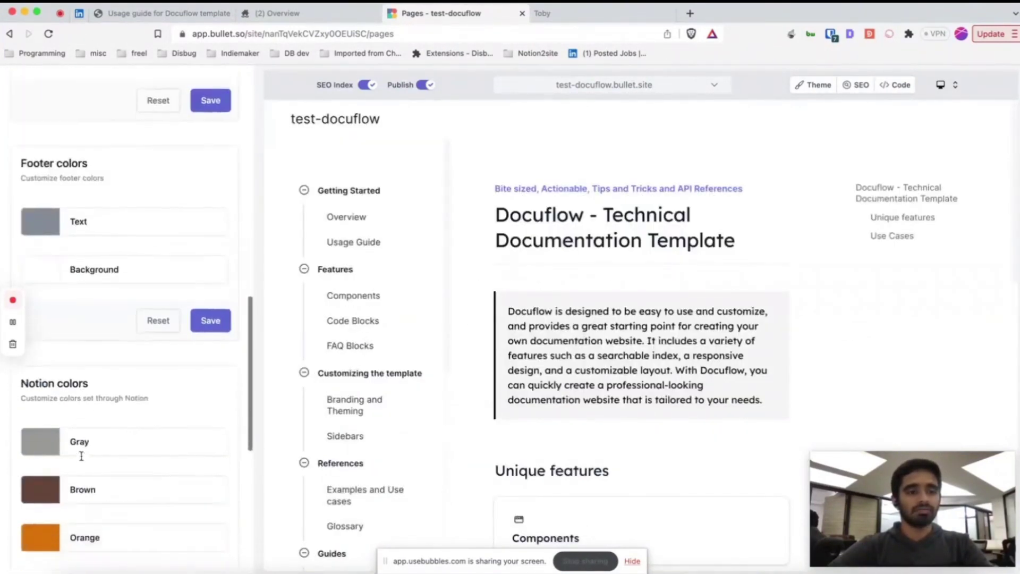
scroll(80, 452, up, 20)
click(41, 91)
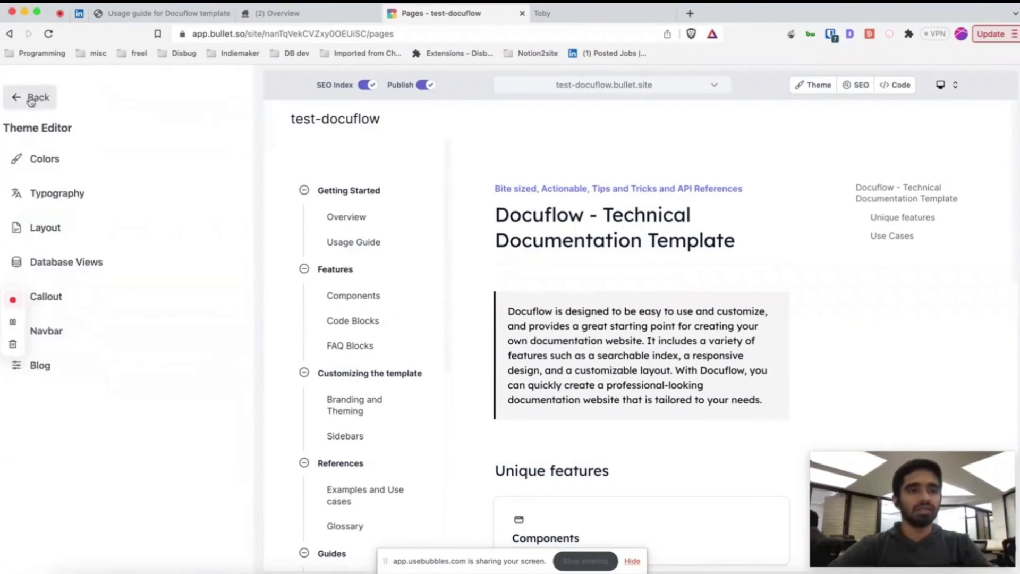